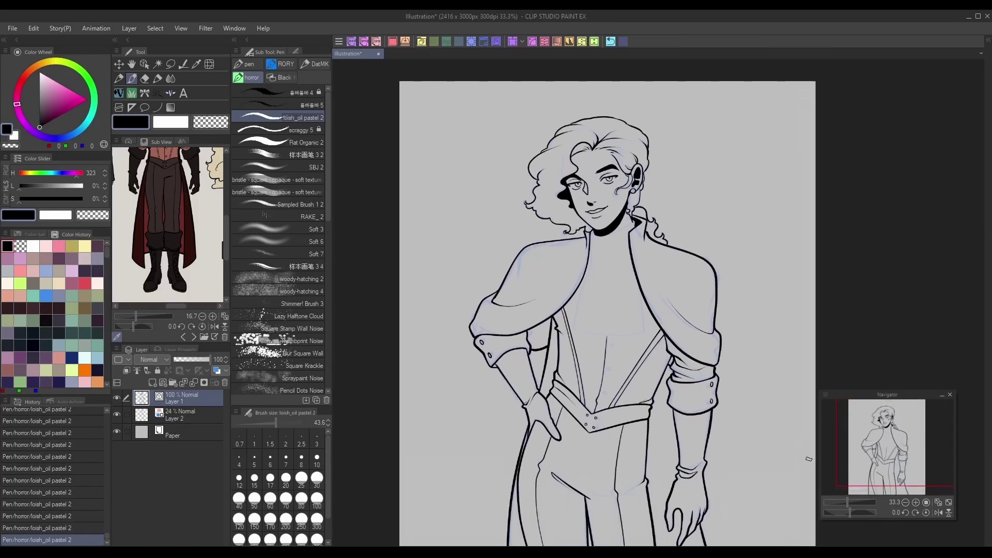
- Create a vector layer and set the Simple frill clothing brush to size 195.4, undoing the first trial stroke on the chest
{"action": "left_click", "coordinate": [164, 383]}
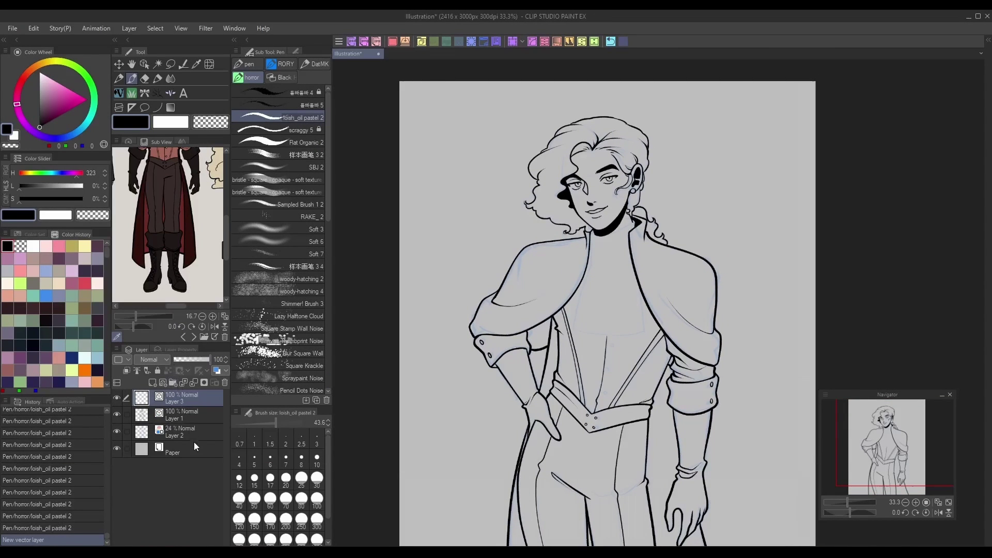
{"action": "left_click", "coordinate": [144, 93]}
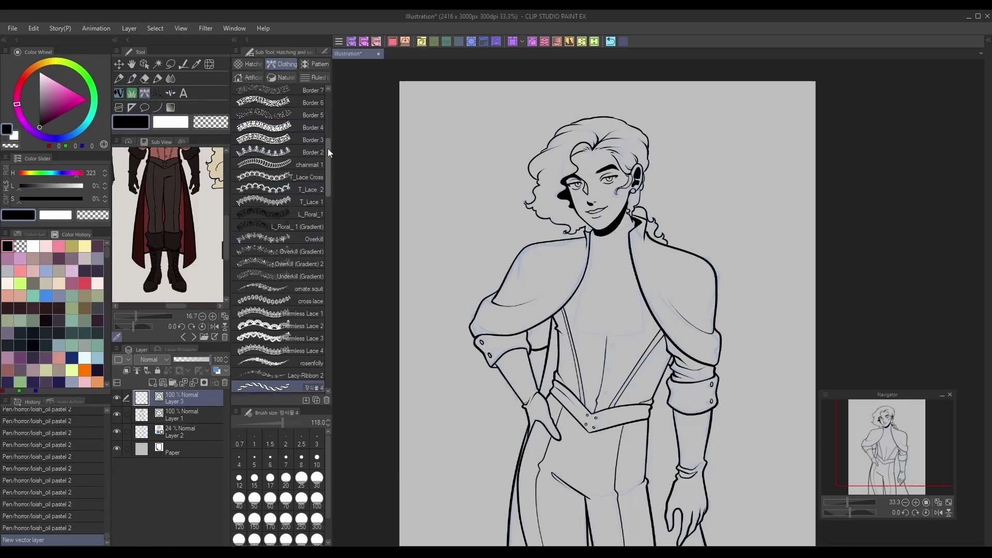
{"action": "left_click_drag", "start_coordinate": [328, 147], "coordinate": [327, 95]}
{"action": "left_click", "coordinate": [313, 105]}
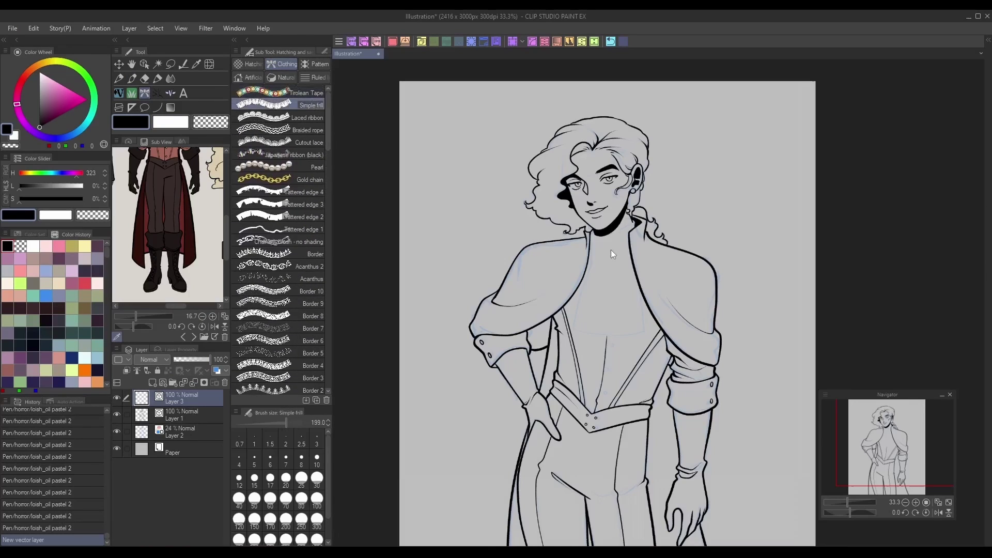
{"action": "left_click_drag", "start_coordinate": [592, 245], "coordinate": [646, 244]}
{"action": "left_click", "coordinate": [612, 44]}
{"action": "left_click", "coordinate": [283, 423]}
{"action": "left_click", "coordinate": [286, 424]}
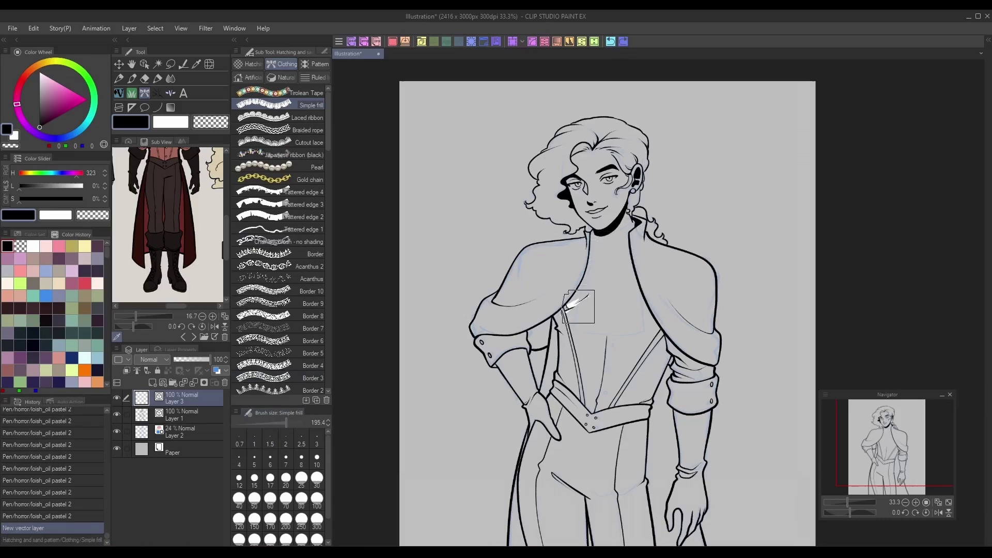
- Paint overlapping rows of Simple frill ruffles from the lower chest up to the collar
{"action": "left_click_drag", "start_coordinate": [566, 300], "coordinate": [646, 303]}
{"action": "left_click_drag", "start_coordinate": [573, 283], "coordinate": [649, 286]}
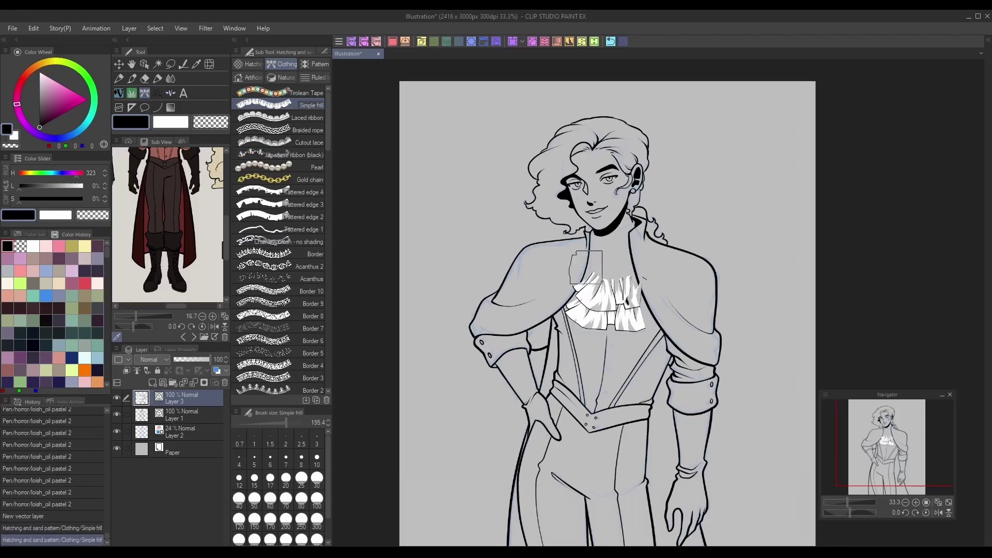
{"action": "left_click_drag", "start_coordinate": [572, 266], "coordinate": [647, 264]}
{"action": "mouse_move", "coordinate": [581, 248]}
{"action": "left_mouse_down"}
{"action": "mouse_move", "coordinate": [644, 247]}
{"action": "mouse_move", "coordinate": [636, 232]}
{"action": "mouse_move", "coordinate": [647, 229]}
{"action": "mouse_move", "coordinate": [602, 227]}
{"action": "left_mouse_up"}
- Reshape the ruffle stack with Free Transform to fit the opening between the cape halves
{"action": "left_click", "coordinate": [523, 42]}
{"action": "left_click", "coordinate": [540, 66]}
{"action": "left_click_drag", "start_coordinate": [627, 258], "coordinate": [632, 269]}
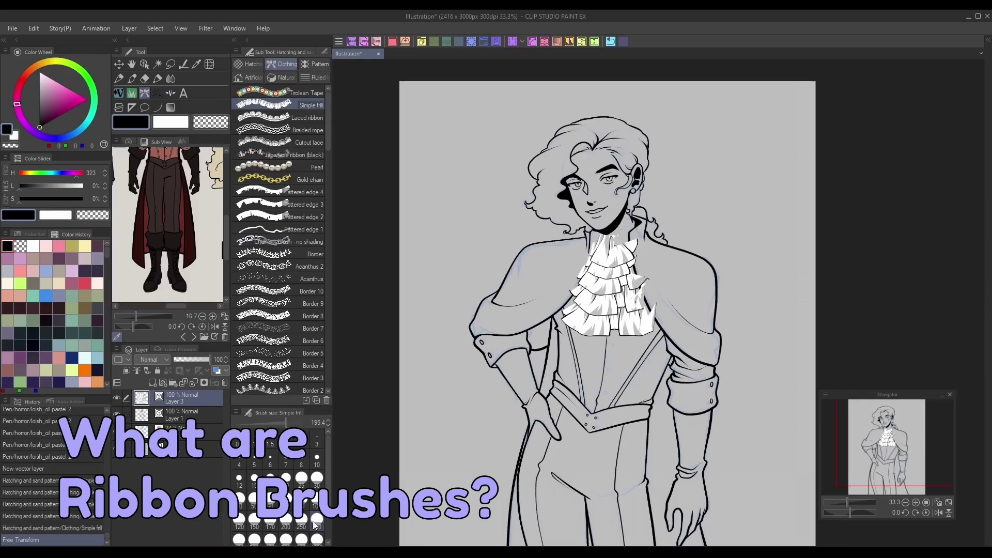
- Add a layer mask and erase the ruffle edges overlapping the cape and neck, lowering opacity to 73% while erasing and restoring it to 100%
{"action": "left_click", "coordinate": [204, 383]}
{"action": "key", "text": "e"}
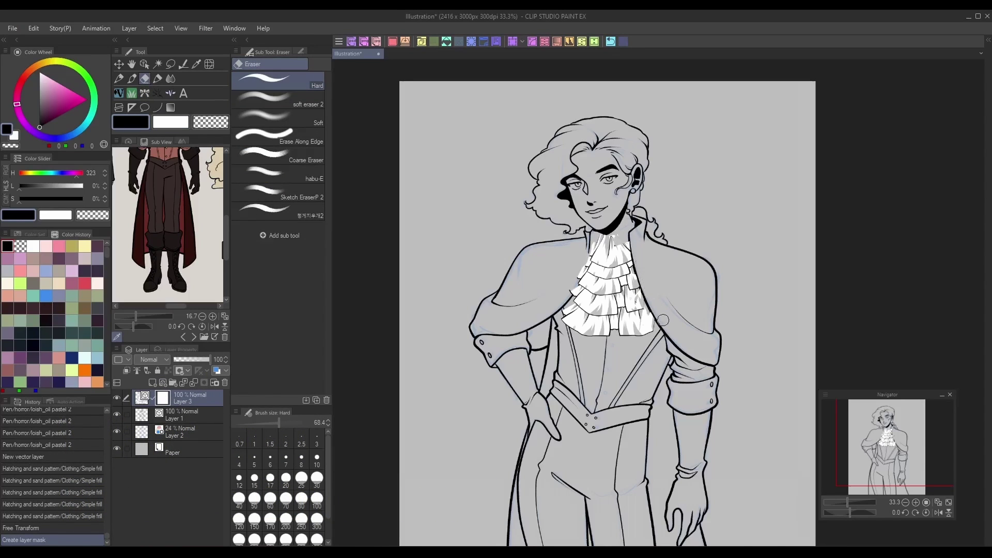
{"action": "left_click_drag", "start_coordinate": [664, 320], "coordinate": [656, 331]}
{"action": "left_click_drag", "start_coordinate": [570, 292], "coordinate": [578, 280]}
{"action": "left_click", "coordinate": [200, 360]}
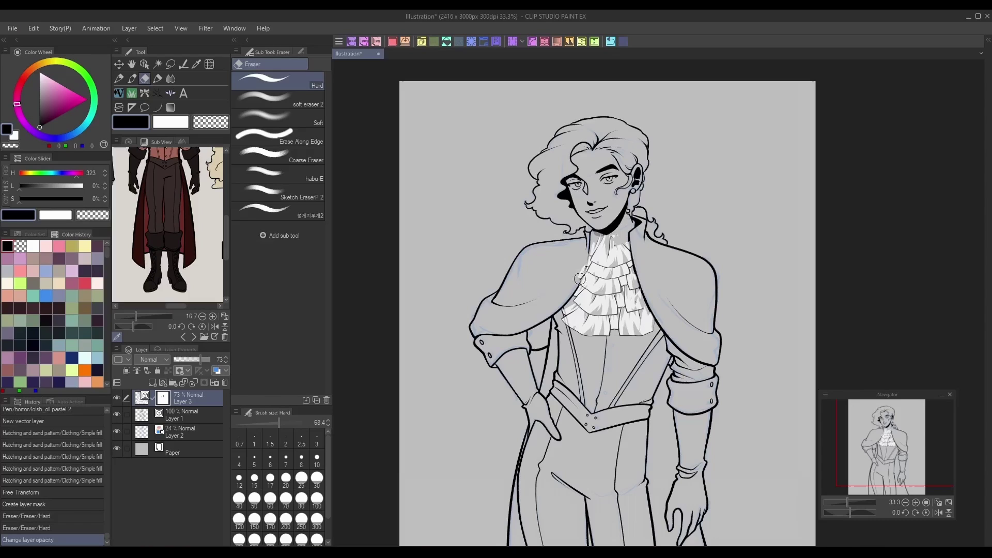
{"action": "mouse_move", "coordinate": [586, 237]}
{"action": "left_mouse_down"}
{"action": "mouse_move", "coordinate": [583, 254]}
{"action": "mouse_move", "coordinate": [602, 234]}
{"action": "left_mouse_up"}
{"action": "left_click_drag", "start_coordinate": [200, 359], "coordinate": [229, 361]}
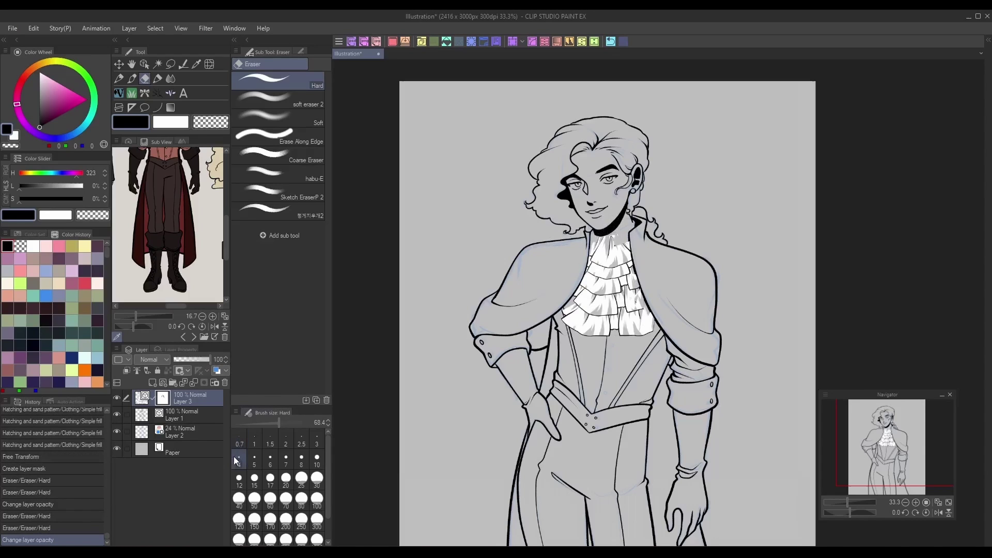
- Delete the ruffle layer's mask and the ruffle layer itself
{"action": "left_click", "coordinate": [224, 384]}
{"action": "left_click", "coordinate": [513, 214]}
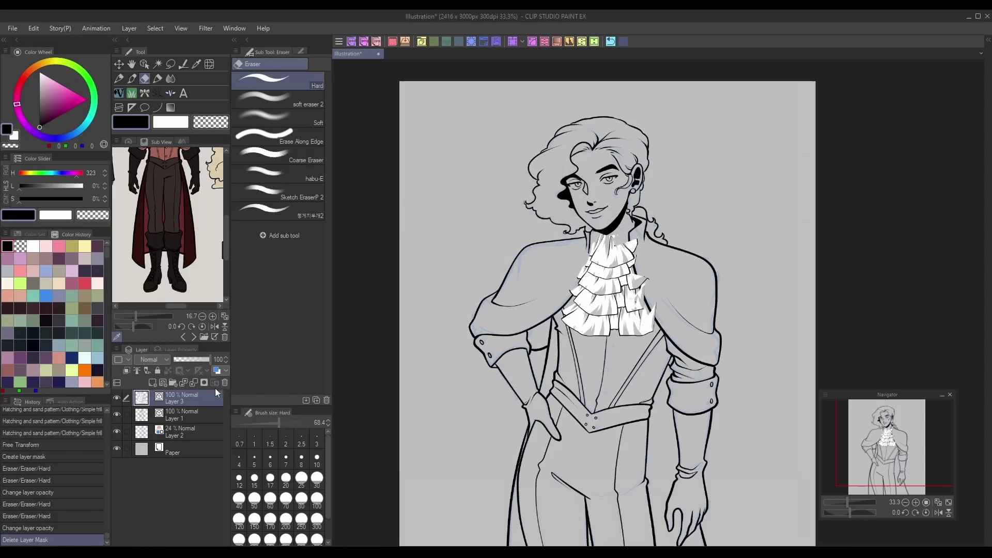
{"action": "left_click", "coordinate": [224, 383]}
- Create a vector layer and set the aF 4 clothing brush to size 115.6
{"action": "left_click", "coordinate": [163, 383]}
{"action": "left_click", "coordinate": [145, 93]}
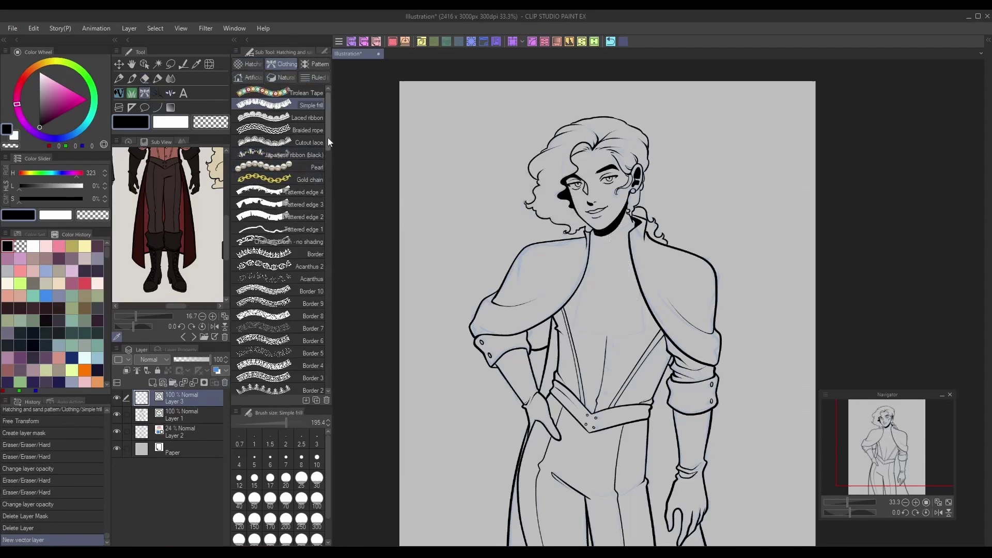
{"action": "mouse_move", "coordinate": [324, 129]}
{"action": "left_mouse_down"}
{"action": "mouse_move", "coordinate": [333, 185]}
{"action": "mouse_move", "coordinate": [324, 349]}
{"action": "left_mouse_up"}
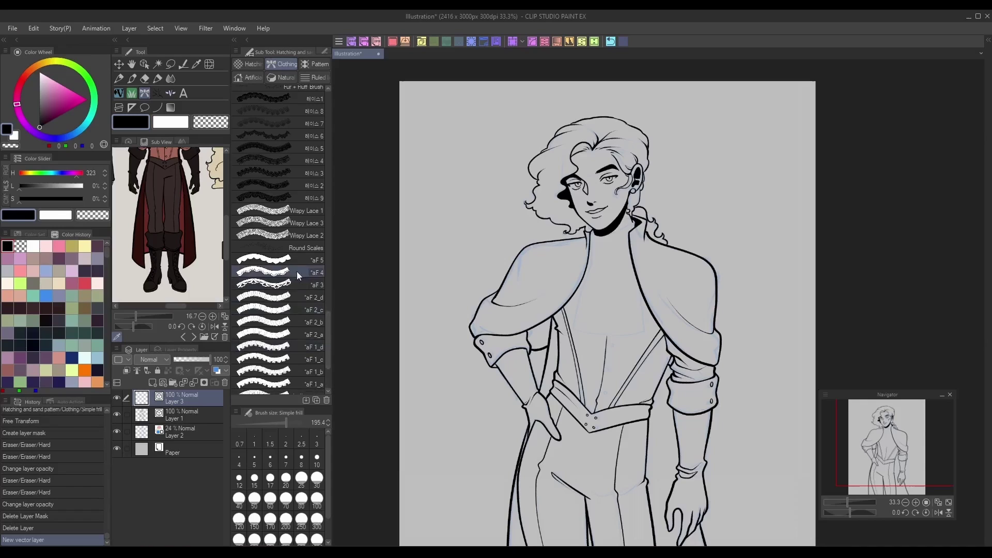
{"action": "left_click", "coordinate": [297, 272]}
{"action": "left_click", "coordinate": [283, 423]}
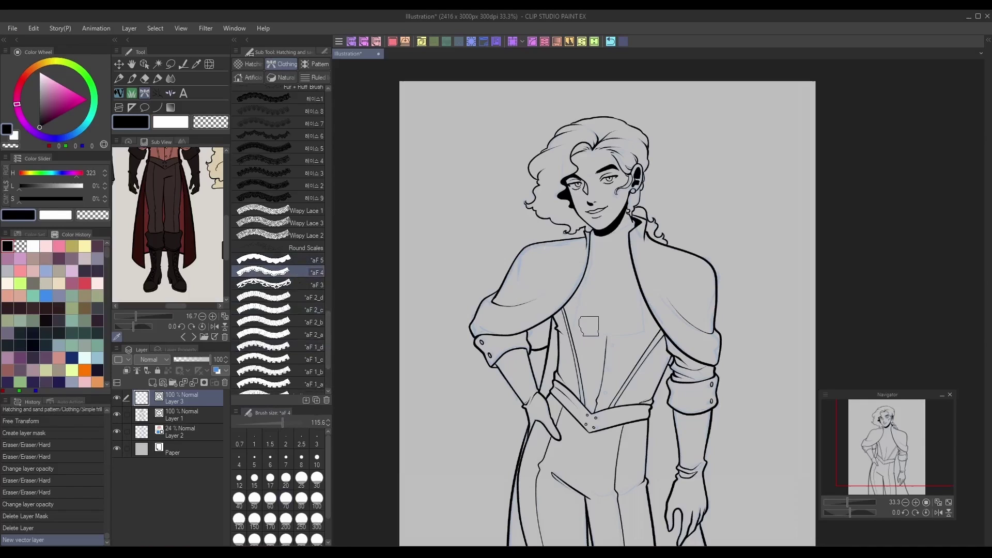
- Try stacked rows of aF 4 scalloped lace from the chest up to the collar, and clear them
{"action": "mouse_move", "coordinate": [579, 323]}
{"action": "left_mouse_down"}
{"action": "mouse_move", "coordinate": [640, 327]}
{"action": "mouse_move", "coordinate": [596, 314]}
{"action": "mouse_move", "coordinate": [643, 313]}
{"action": "left_mouse_up"}
{"action": "left_click_drag", "start_coordinate": [578, 300], "coordinate": [646, 302]}
{"action": "mouse_move", "coordinate": [579, 288]}
{"action": "left_mouse_down"}
{"action": "mouse_move", "coordinate": [632, 288]}
{"action": "mouse_move", "coordinate": [590, 275]}
{"action": "mouse_move", "coordinate": [622, 278]}
{"action": "mouse_move", "coordinate": [593, 265]}
{"action": "mouse_move", "coordinate": [612, 262]}
{"action": "mouse_move", "coordinate": [598, 257]}
{"action": "mouse_move", "coordinate": [623, 248]}
{"action": "left_mouse_up"}
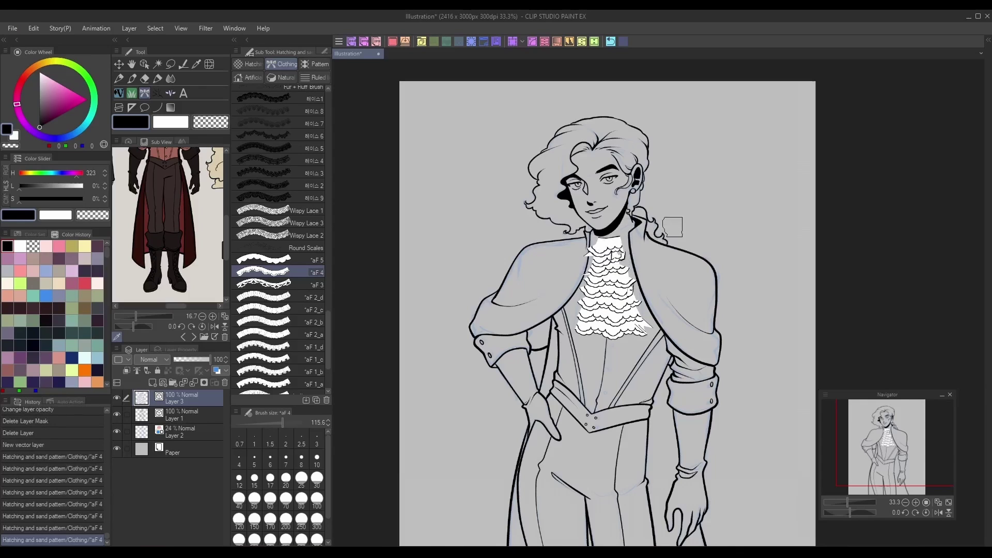
{"action": "key", "text": "Delete"}
- Paint stacked ruffle rows from chest to collar with the aF 1_b brush at size 170 and adjust them with Scale/Rotate
{"action": "left_click", "coordinate": [302, 297]}
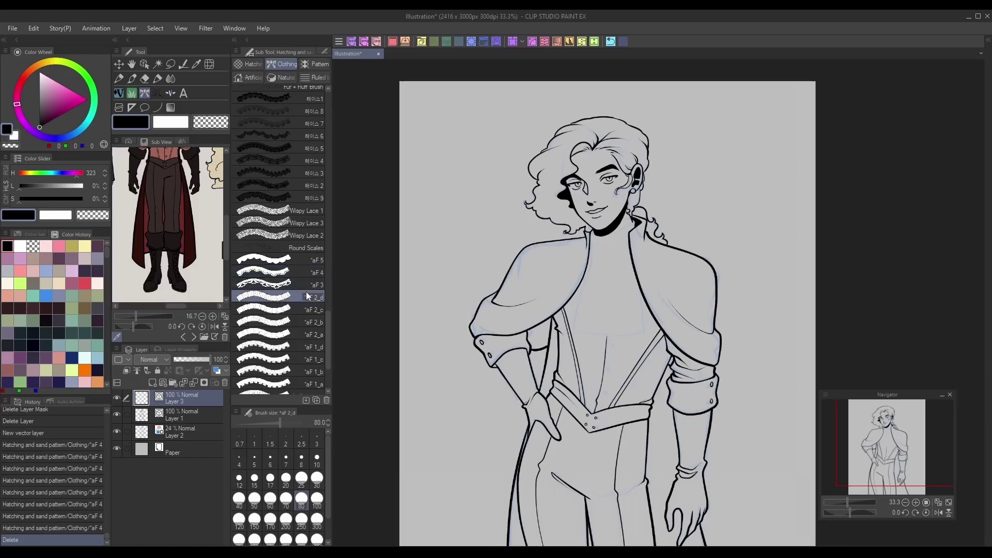
{"action": "left_click", "coordinate": [304, 372]}
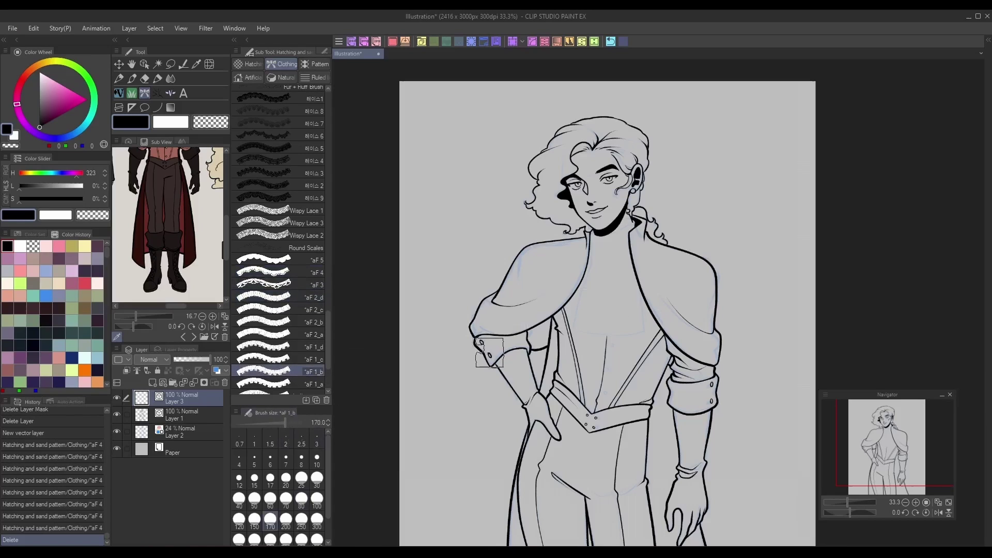
{"action": "left_click_drag", "start_coordinate": [576, 321], "coordinate": [649, 326]}
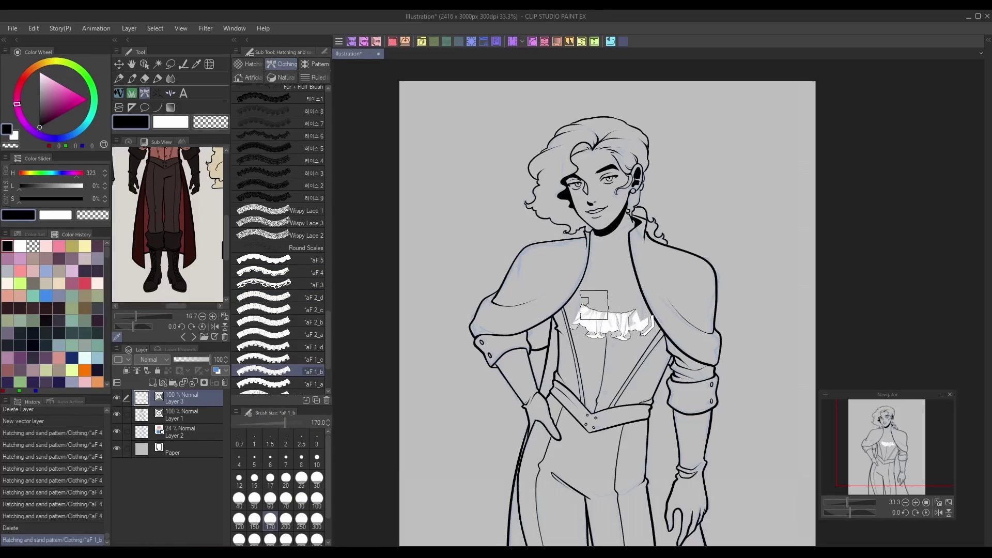
{"action": "left_click_drag", "start_coordinate": [576, 306], "coordinate": [646, 309]}
{"action": "mouse_move", "coordinate": [592, 292]}
{"action": "left_mouse_down"}
{"action": "mouse_move", "coordinate": [644, 293]}
{"action": "mouse_move", "coordinate": [608, 227]}
{"action": "left_mouse_up"}
{"action": "left_click", "coordinate": [512, 41]}
{"action": "left_click_drag", "start_coordinate": [705, 258], "coordinate": [704, 253]}
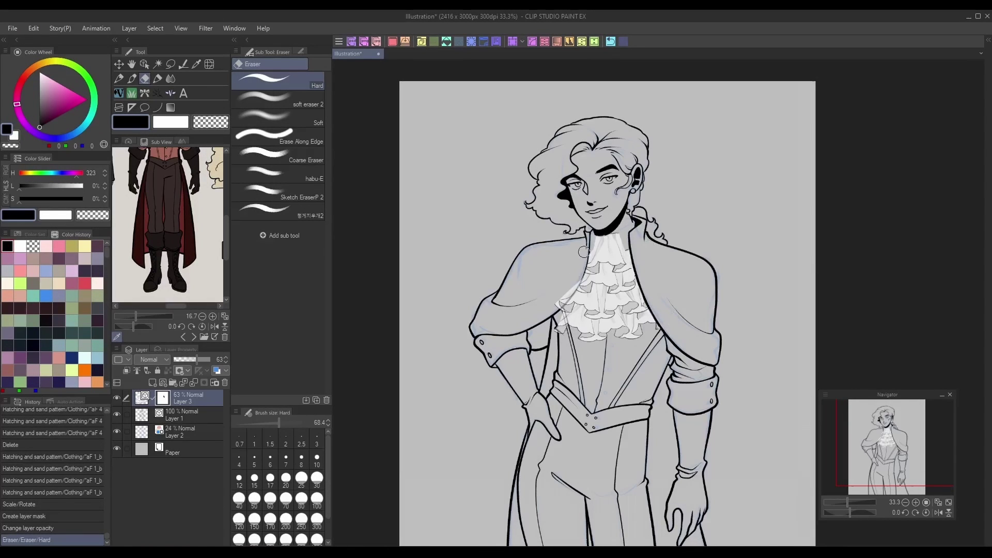
- Erase the aF 1_b ruffle edges overlapping the cape on the layer mask and restore the layer's opacity to 100%
{"action": "left_click_drag", "start_coordinate": [567, 288], "coordinate": [551, 307]}
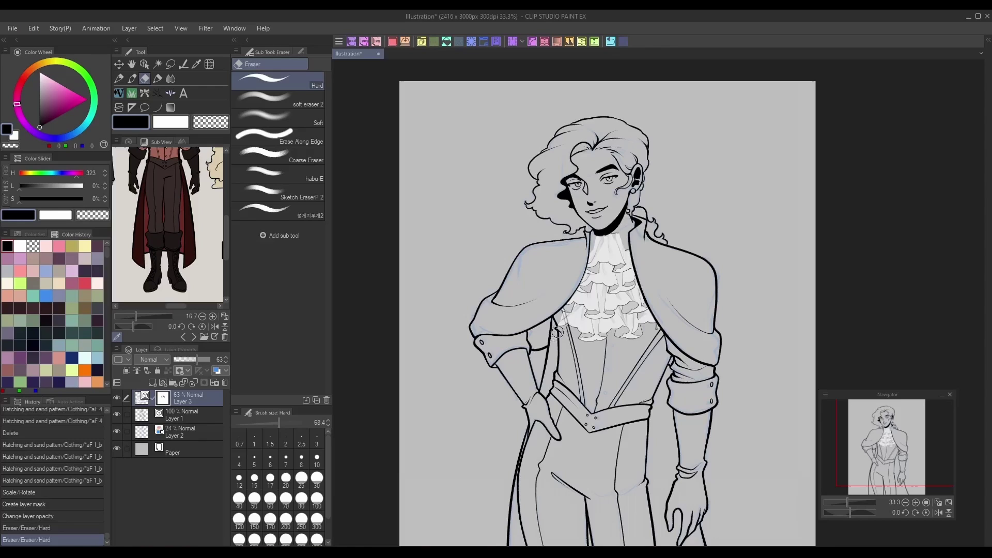
{"action": "left_click_drag", "start_coordinate": [568, 331], "coordinate": [560, 337]}
{"action": "left_click_drag", "start_coordinate": [199, 360], "coordinate": [225, 361]}
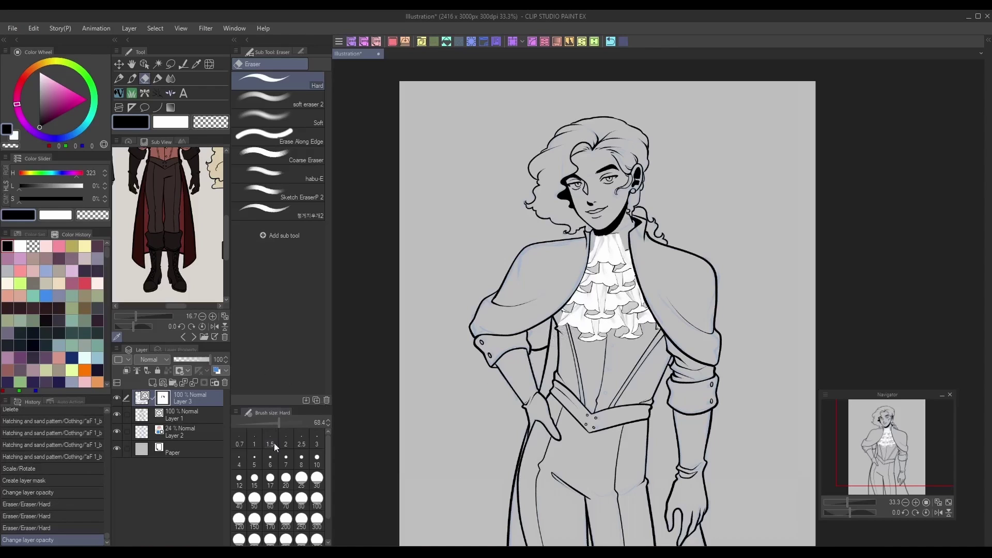
- Apply the aF 1_b ruffle layer's mask and delete that layer
{"action": "left_click", "coordinate": [906, 501]}
{"action": "left_click", "coordinate": [906, 502]}
{"action": "left_click", "coordinate": [913, 502]}
{"action": "left_click", "coordinate": [915, 501]}
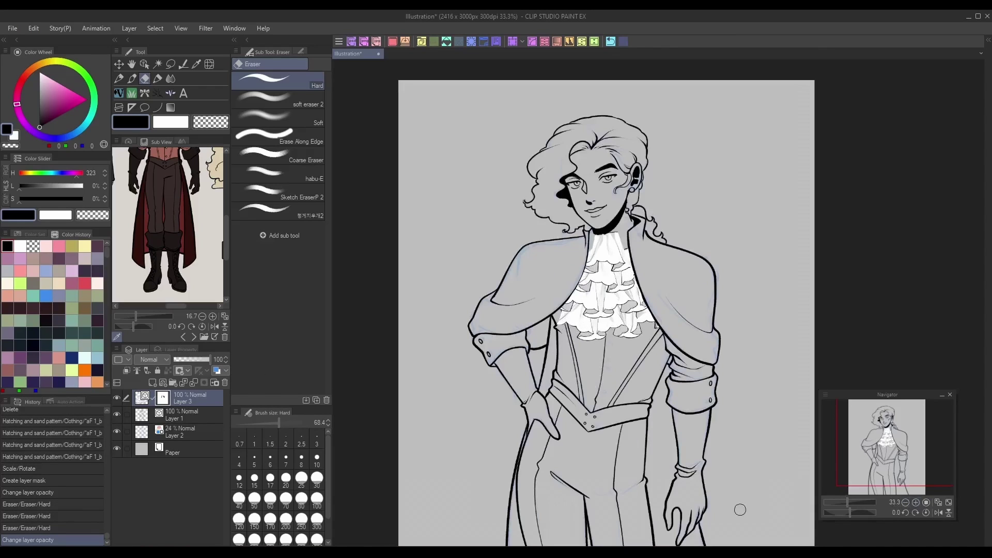
{"action": "left_click", "coordinate": [224, 383]}
{"action": "left_click", "coordinate": [485, 215]}
{"action": "left_click", "coordinate": [225, 383]}
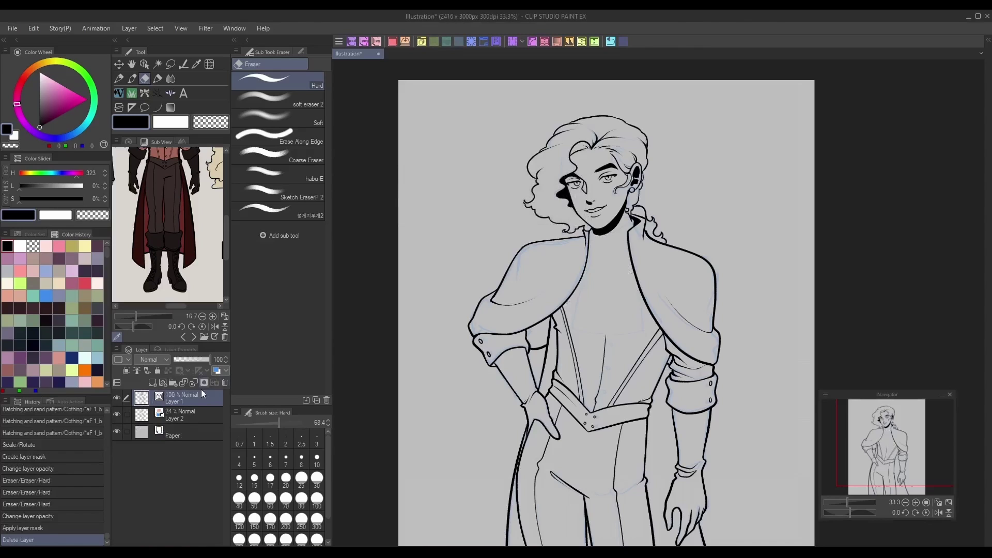
- Create a vector layer and test wide ruffle strokes across the figure with the 山盛りフリル5 brush at size 400, clearing the first arc
{"action": "left_click", "coordinate": [162, 383]}
{"action": "left_click", "coordinate": [145, 93]}
{"action": "left_click_drag", "start_coordinate": [327, 305], "coordinate": [324, 340]}
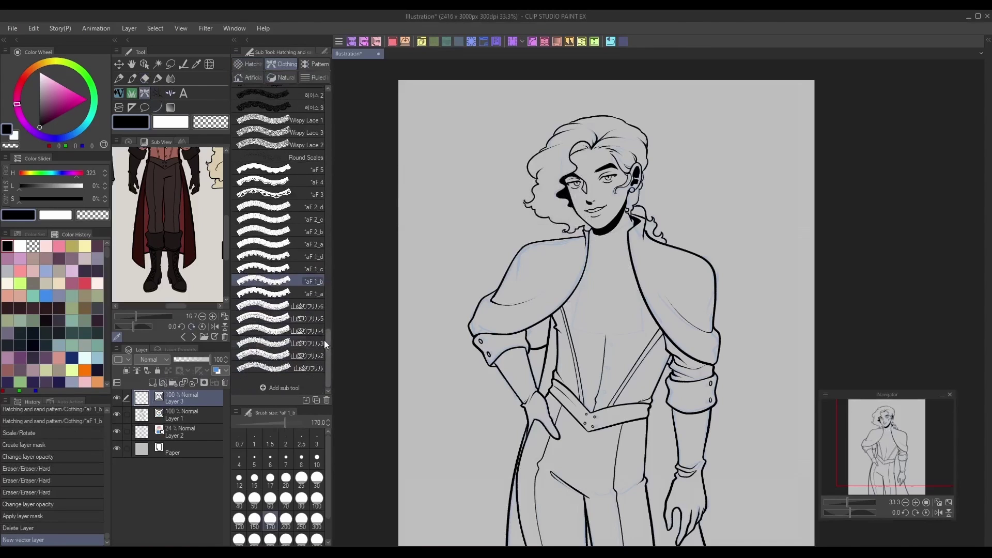
{"action": "left_click", "coordinate": [308, 316]}
{"action": "mouse_move", "coordinate": [490, 263]}
{"action": "left_mouse_down"}
{"action": "mouse_move", "coordinate": [541, 390]}
{"action": "mouse_move", "coordinate": [738, 294]}
{"action": "left_mouse_up"}
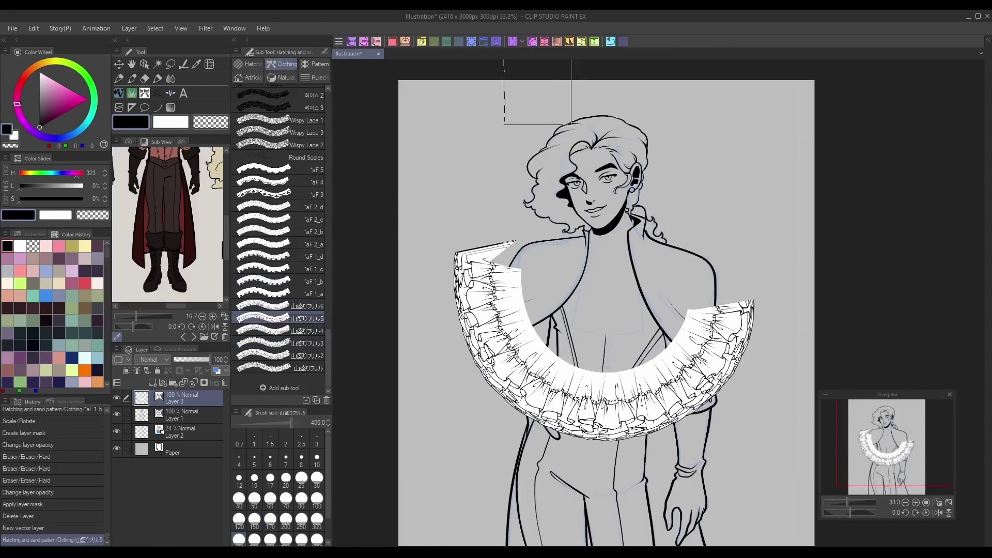
{"action": "key", "text": "Delete"}
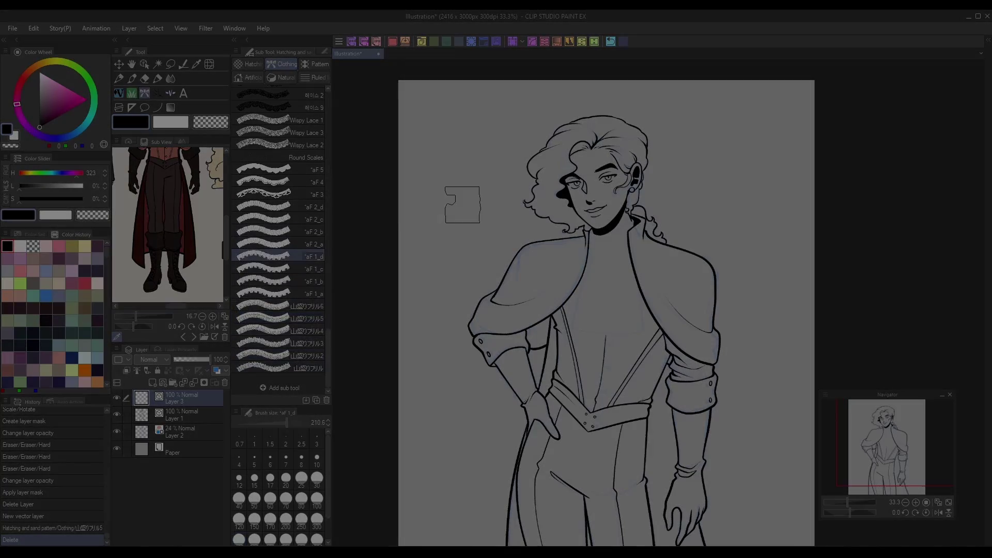
{"action": "left_click_drag", "start_coordinate": [453, 199], "coordinate": [509, 310]}
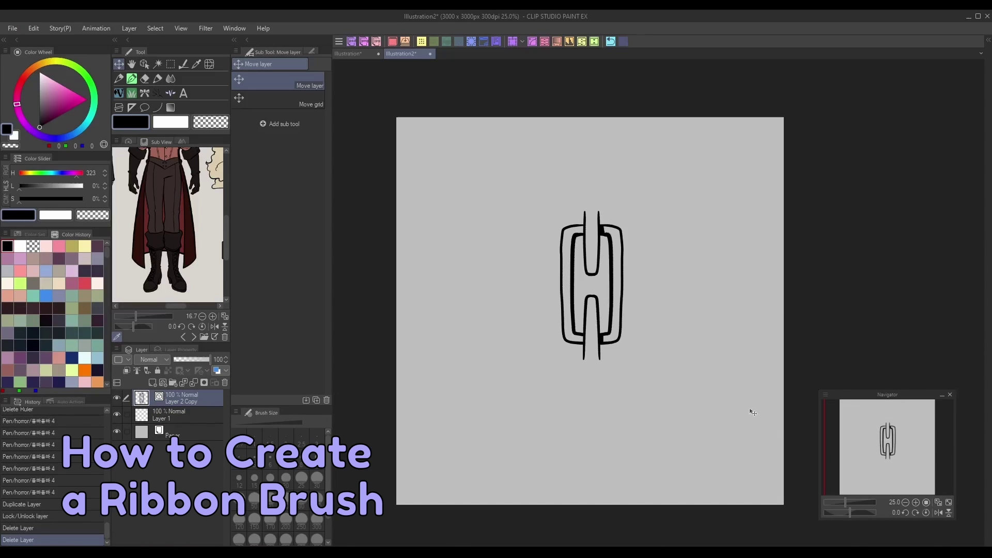
- Move the chain link to the upper left of the canvas and place a duplicate of its layer directly below it
{"action": "left_click_drag", "start_coordinate": [787, 341], "coordinate": [695, 271]}
{"action": "right_click", "coordinate": [204, 398]}
{"action": "left_click", "coordinate": [266, 204]}
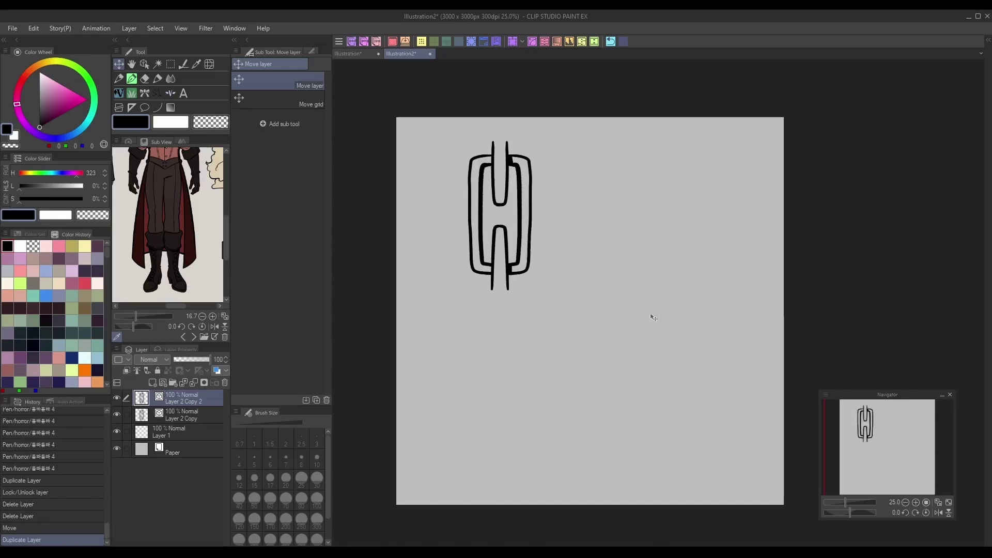
{"action": "left_click_drag", "start_coordinate": [654, 318], "coordinate": [657, 344]}
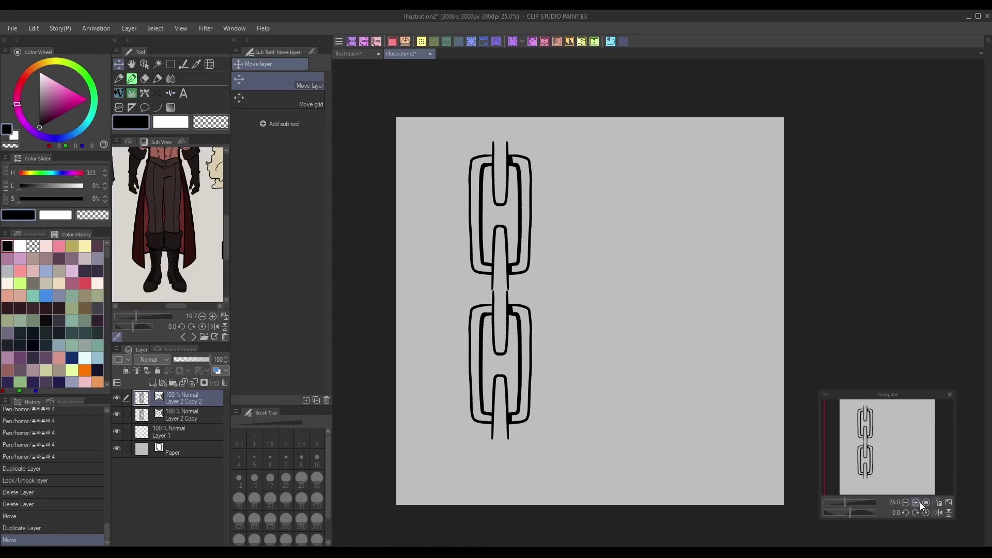
- Delete the duplicate chain link and adjust the original's lower-left line end using a lasso selection and Free Transform
{"action": "left_click", "coordinate": [224, 383]}
{"action": "key", "text": "m"}
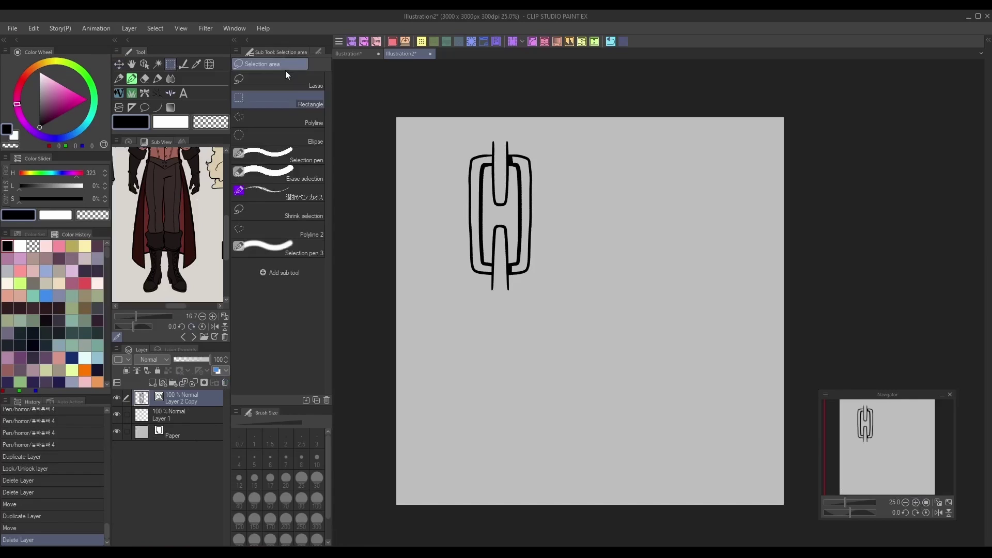
{"action": "left_click_drag", "start_coordinate": [499, 273], "coordinate": [492, 277]}
{"action": "left_click", "coordinate": [522, 42]}
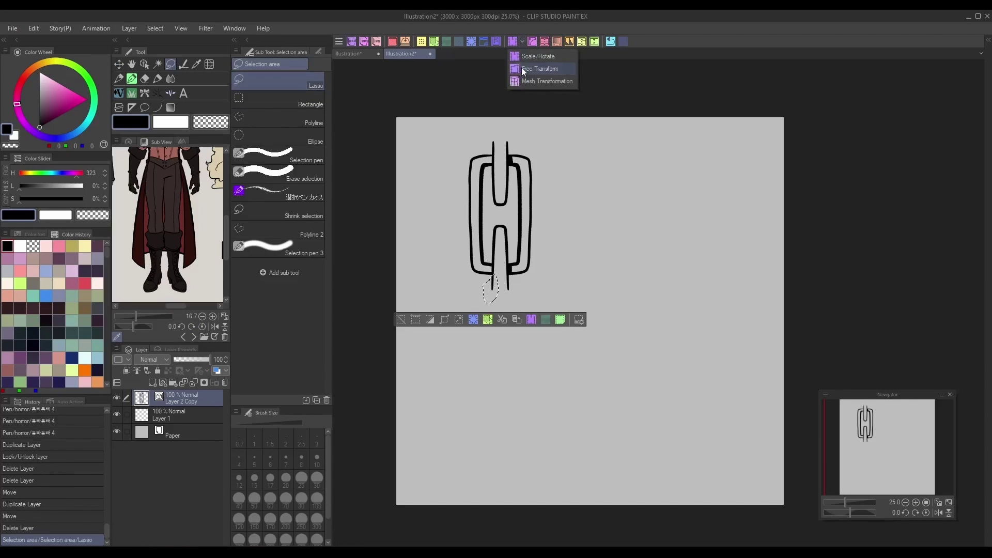
{"action": "left_click", "coordinate": [522, 67]}
{"action": "left_click", "coordinate": [476, 321]}
{"action": "key", "text": "ctrl+d"}
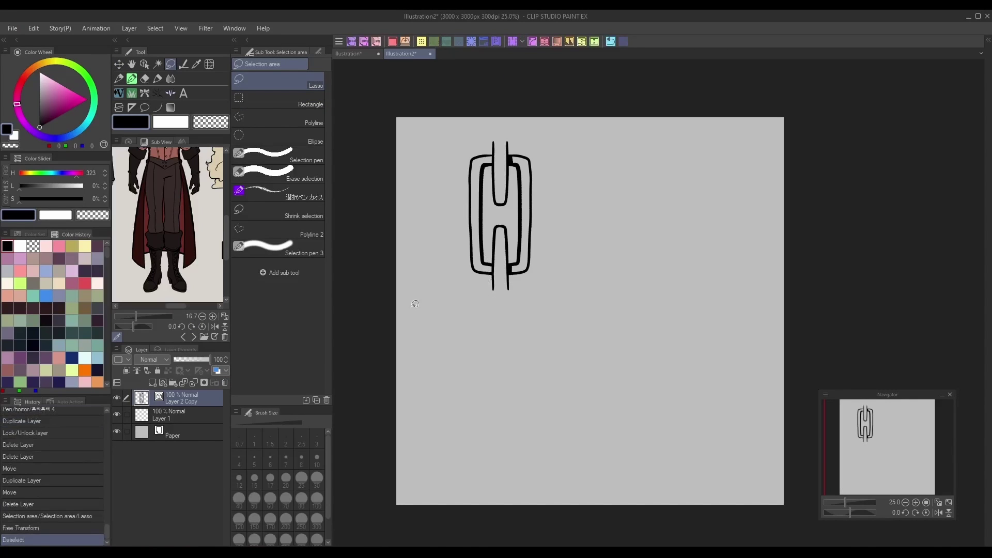
- Adjust the chain link's lower-right line end using a lasso selection and Free Transform
{"action": "left_click_drag", "start_coordinate": [506, 295], "coordinate": [500, 279]}
{"action": "left_click", "coordinate": [522, 41]}
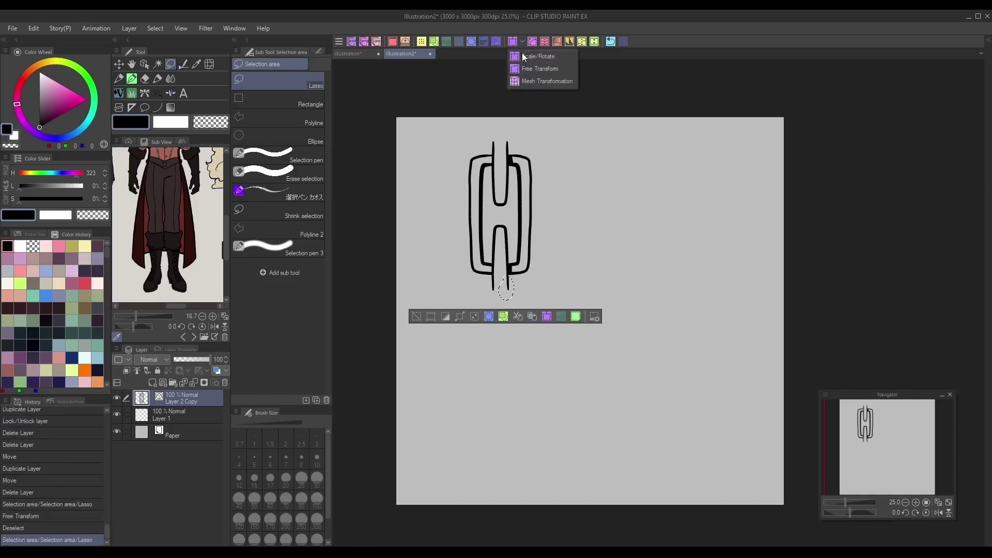
{"action": "left_click", "coordinate": [522, 67]}
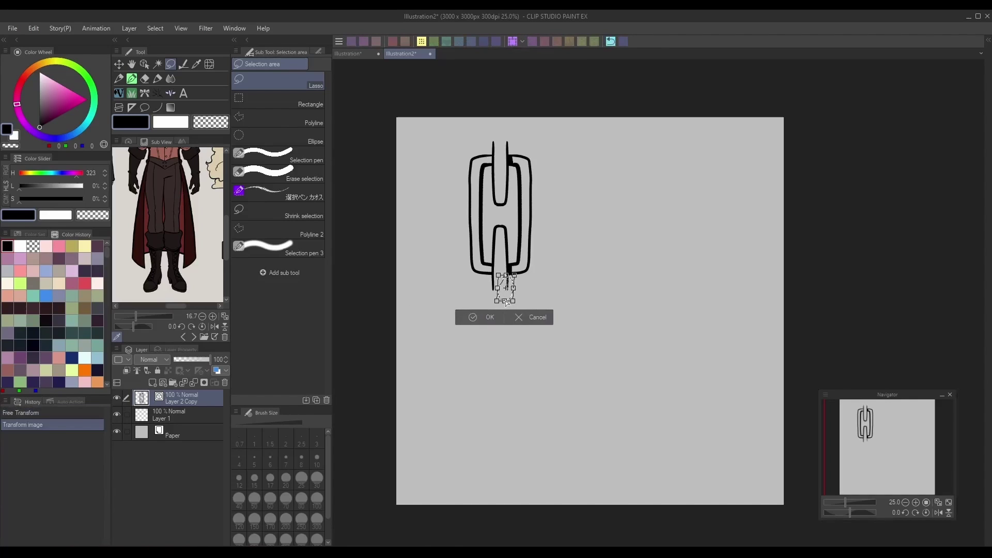
{"action": "left_click", "coordinate": [478, 317]}
{"action": "key", "text": "ctrl+d"}
- Duplicate the corrected chain link layer and move the copy straight down so its upper ends meet the original's lower ends
{"action": "right_click", "coordinate": [189, 396]}
{"action": "left_click", "coordinate": [222, 190]}
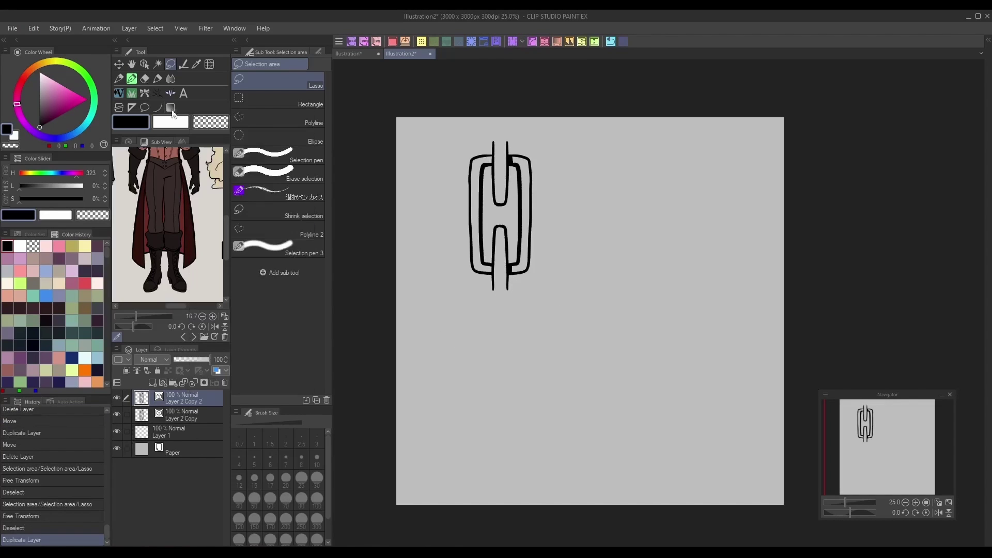
{"action": "left_click", "coordinate": [120, 65]}
{"action": "left_click_drag", "start_coordinate": [652, 229], "coordinate": [655, 376]}
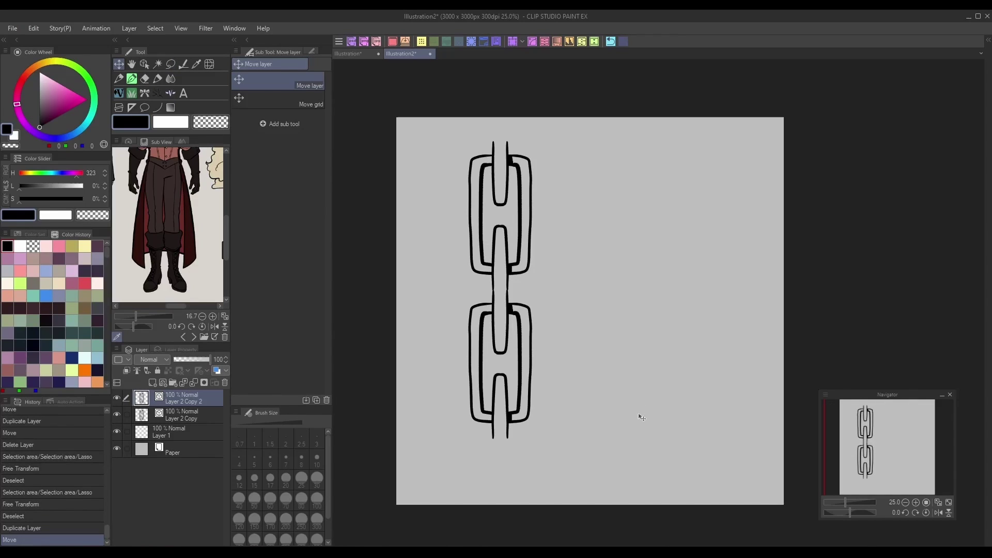
- Nudge the duplicate chain link slightly upward to close the seam with the original, and delete the duplicate's layer
{"action": "key", "text": "Up"}
{"action": "key", "text": "Up"}
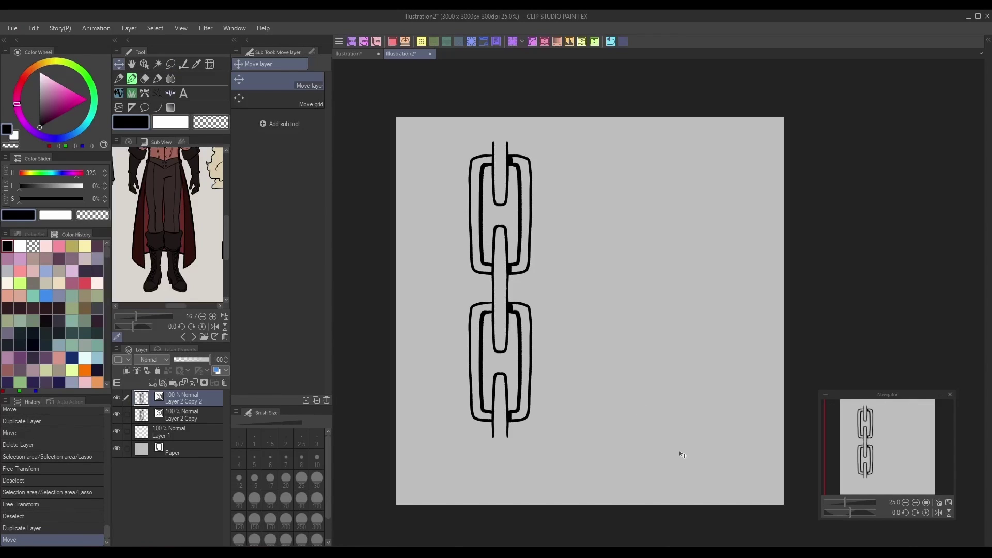
{"action": "left_click", "coordinate": [224, 382]}
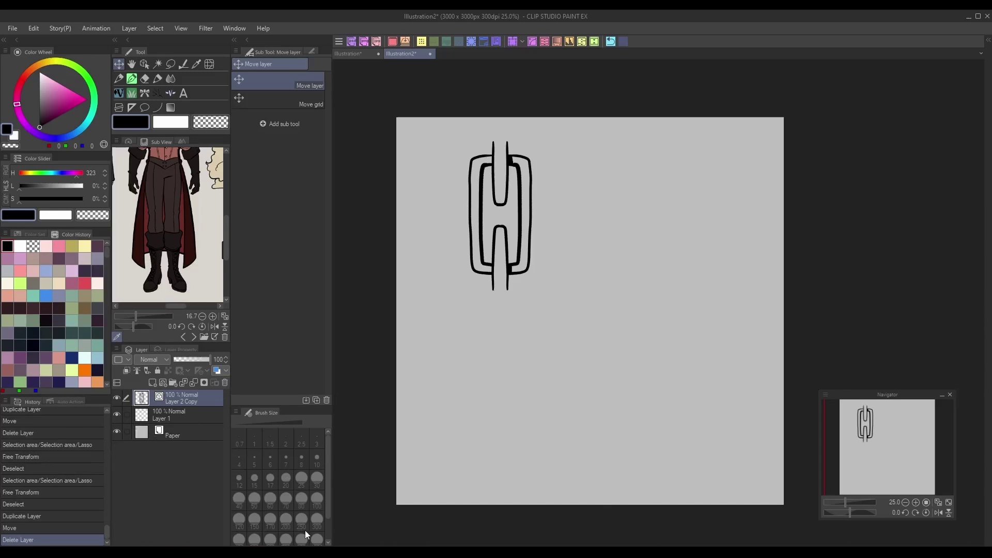
- Rasterize the remaining chain link layer and add Layer 1 to the layer selection
{"action": "right_click", "coordinate": [181, 401]}
{"action": "left_click", "coordinate": [226, 290]}
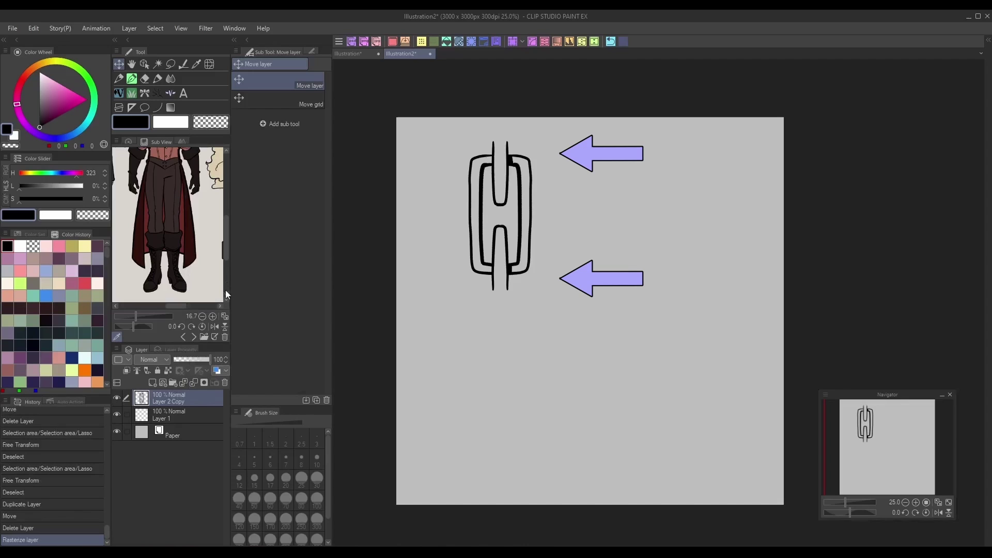
{"action": "left_click", "coordinate": [177, 419]}
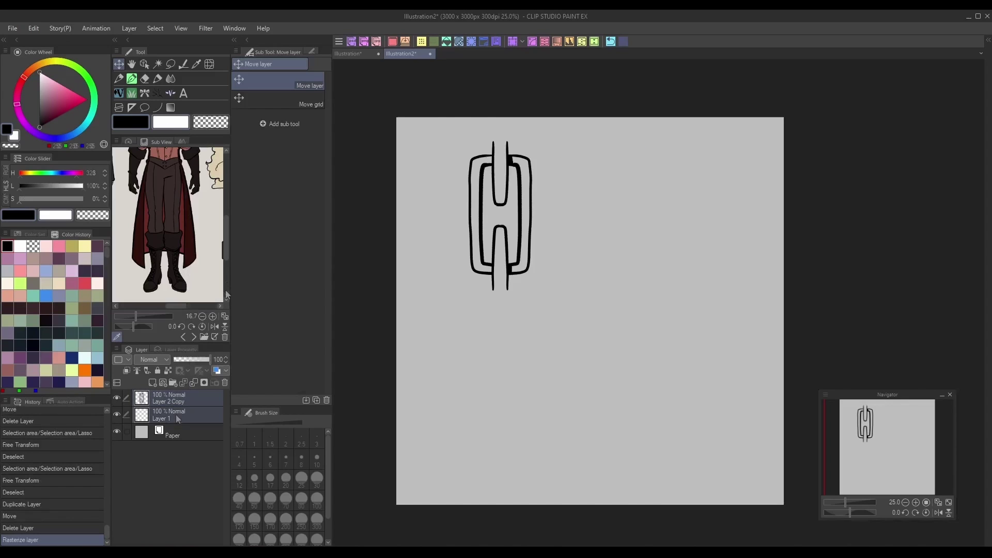
- Make a rectangular selection around the chain link, with its edges aligned to the upper and lower line ends
{"action": "key", "text": "ctrl+plus"}
{"action": "key", "text": "ctrl+plus"}
{"action": "left_click_drag", "start_coordinate": [593, 253], "coordinate": [770, 364]}
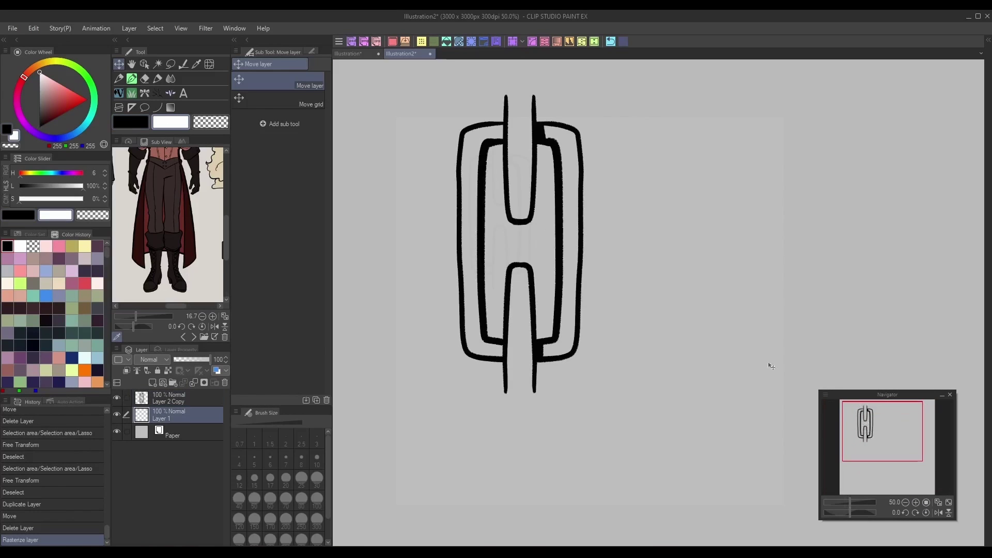
{"action": "key", "text": "m"}
{"action": "left_click", "coordinate": [256, 97]}
{"action": "left_click_drag", "start_coordinate": [435, 91], "coordinate": [600, 393]}
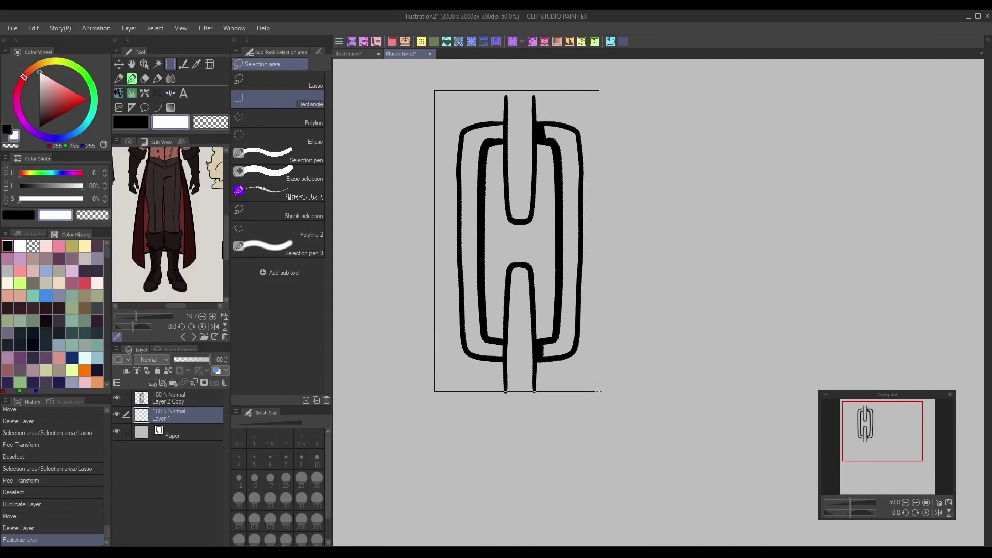
{"action": "key", "text": "ctrl+d"}
{"action": "mouse_move", "coordinate": [442, 394]}
{"action": "left_mouse_down"}
{"action": "mouse_move", "coordinate": [507, 334]}
{"action": "mouse_move", "coordinate": [597, 95]}
{"action": "left_mouse_up"}
- Paint the inside of the chain link white with a brush, keeping the fill within the rectangular selection
{"action": "key", "text": "p"}
{"action": "left_click", "coordinate": [279, 117]}
{"action": "mouse_move", "coordinate": [517, 96]}
{"action": "left_mouse_down"}
{"action": "mouse_move", "coordinate": [519, 125]}
{"action": "mouse_move", "coordinate": [525, 109]}
{"action": "mouse_move", "coordinate": [519, 218]}
{"action": "mouse_move", "coordinate": [520, 104]}
{"action": "mouse_move", "coordinate": [515, 173]}
{"action": "mouse_move", "coordinate": [514, 130]}
{"action": "mouse_move", "coordinate": [472, 136]}
{"action": "mouse_move", "coordinate": [469, 207]}
{"action": "left_mouse_up"}
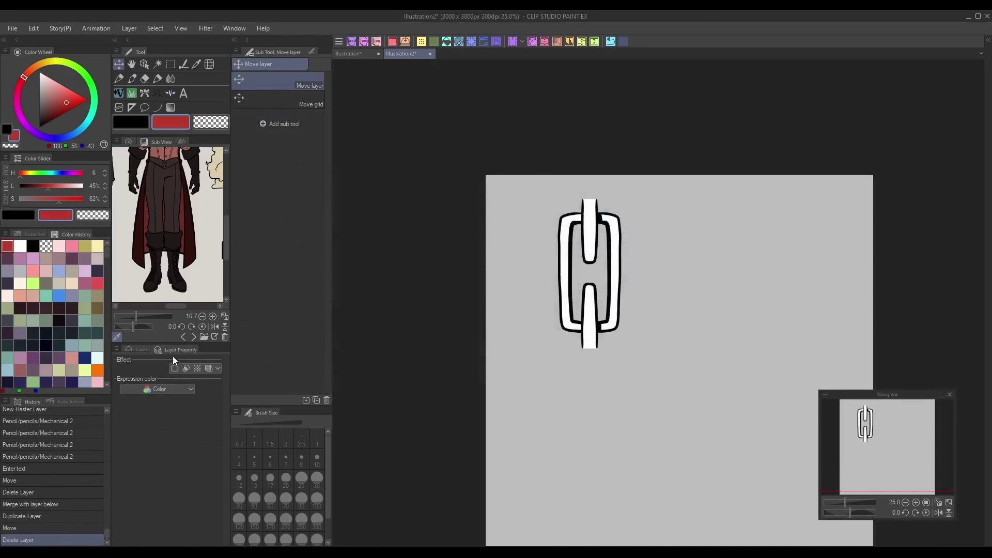
{"action": "left_click", "coordinate": [181, 389]}
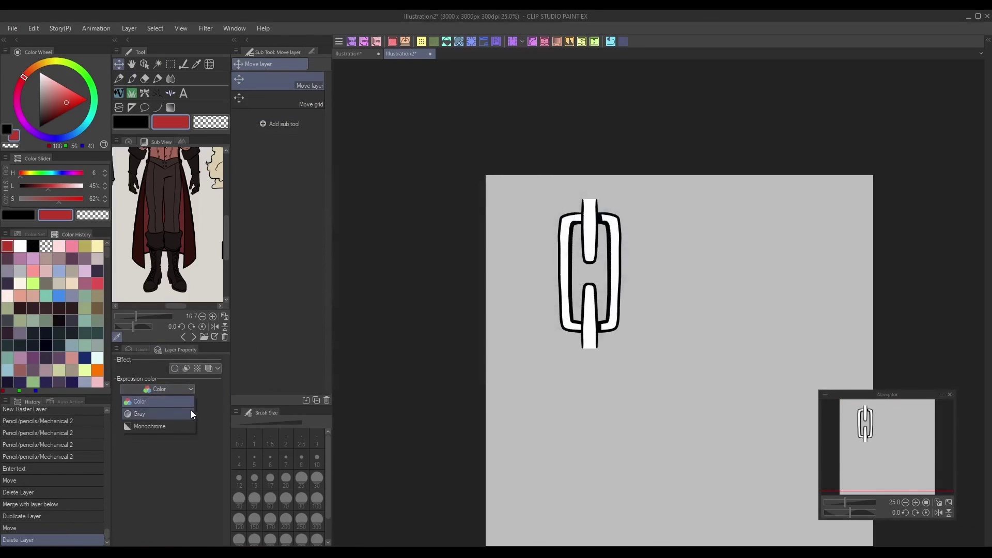
{"action": "left_click", "coordinate": [197, 468]}
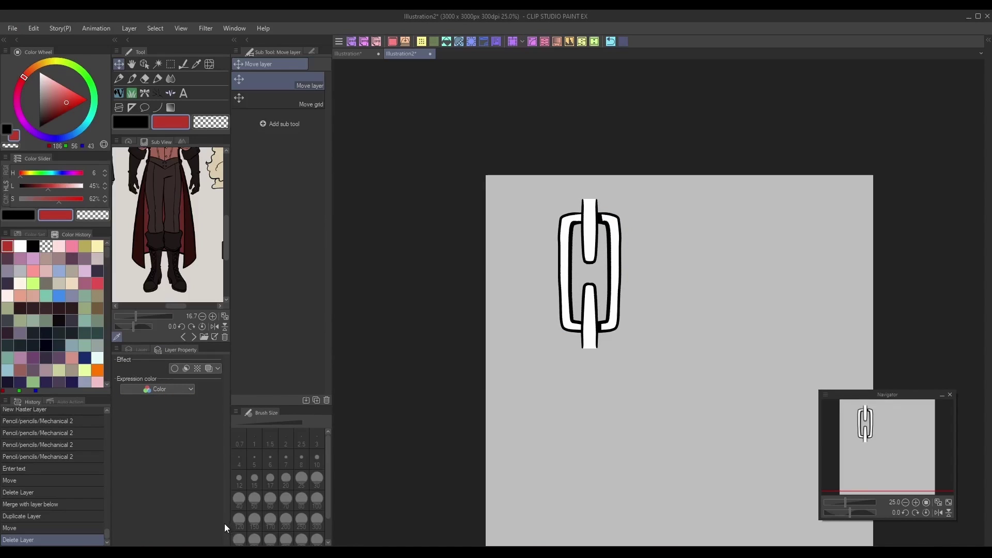
{"action": "left_click", "coordinate": [191, 390]}
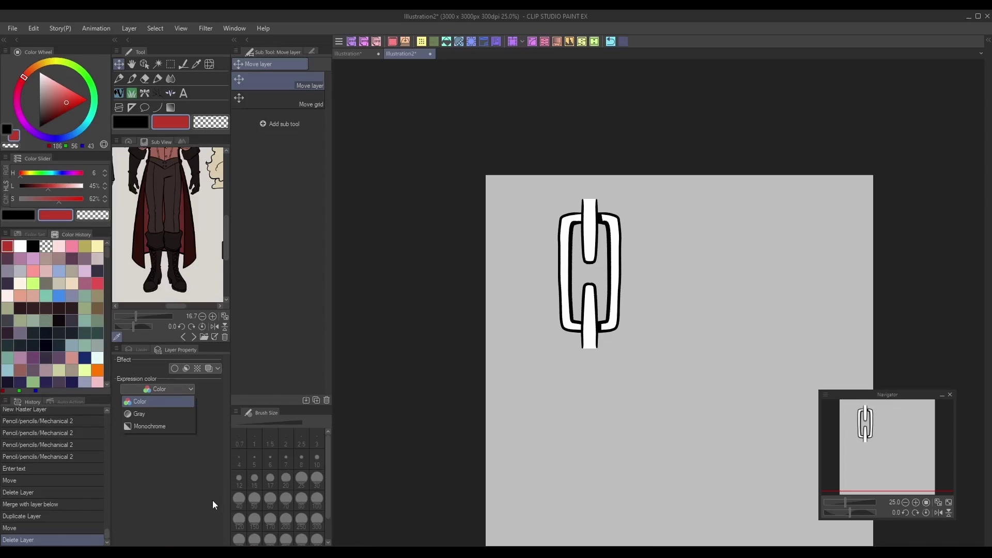
{"action": "left_click", "coordinate": [181, 415]}
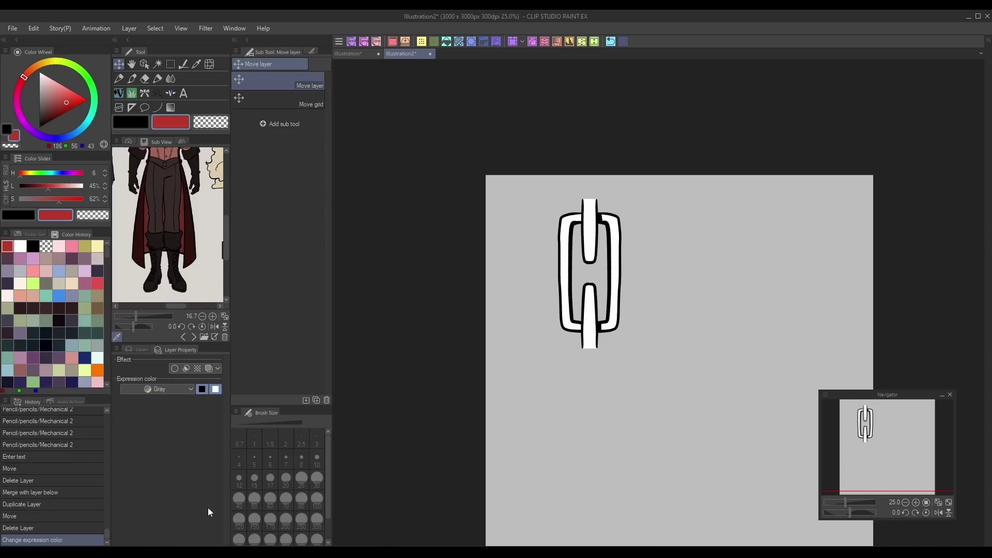
{"action": "key", "text": "ctrl+z"}
- Set the chain link layer's expression color to Gray and register the artwork as a material
{"action": "left_click", "coordinate": [176, 389]}
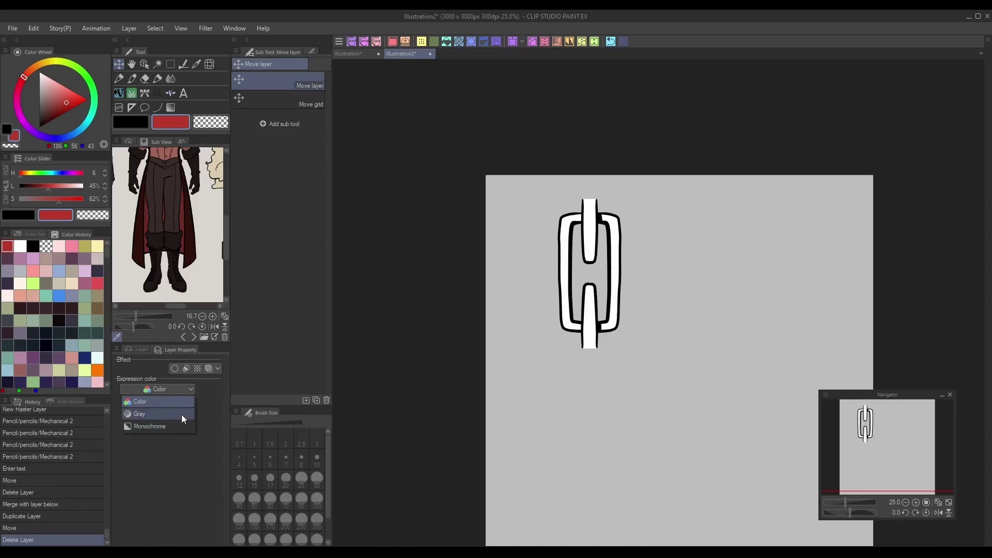
{"action": "left_click", "coordinate": [181, 415]}
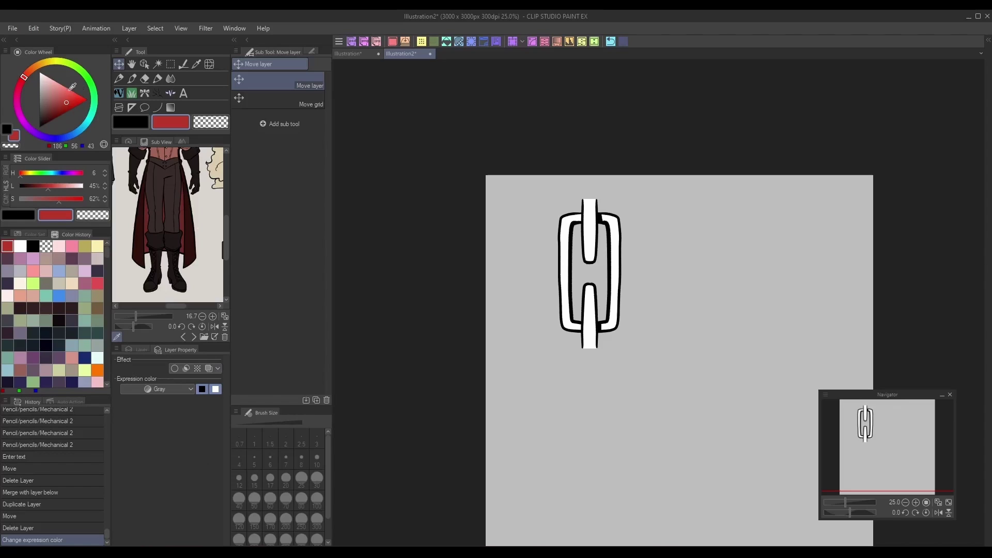
{"action": "left_click", "coordinate": [34, 29]}
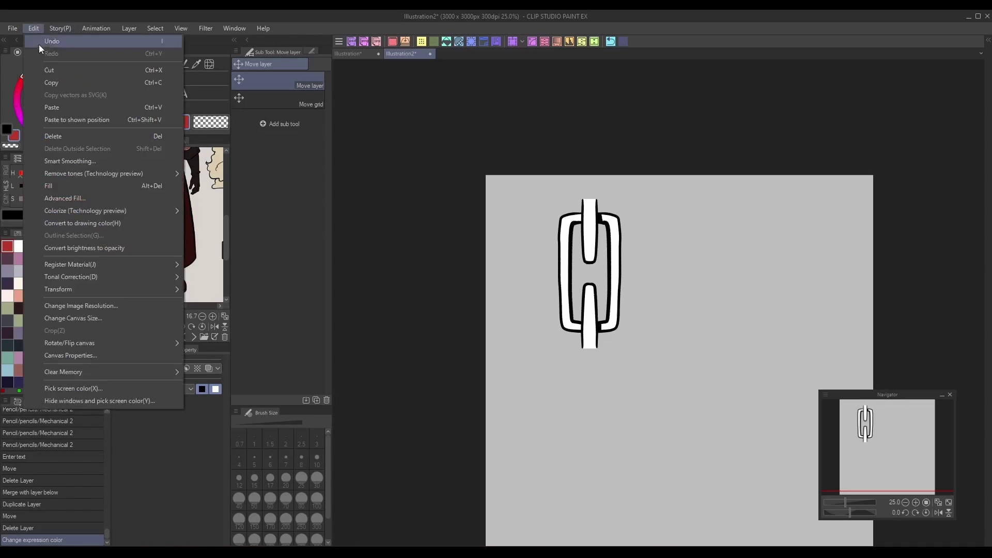
{"action": "mouse_move", "coordinate": [113, 264]}
{"action": "left_click", "coordinate": [213, 266]}
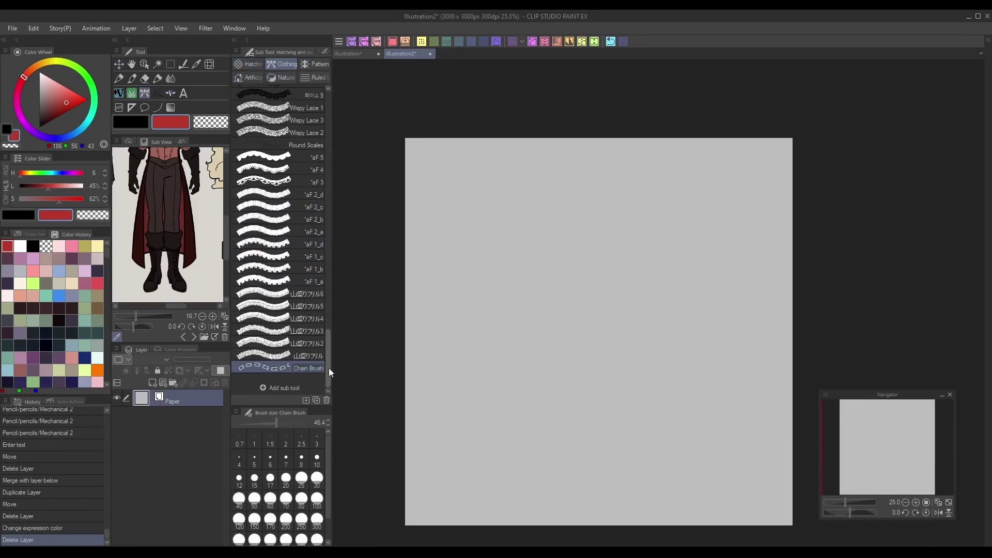
- Duplicate the Gold chain sub tool in the Clothing group and name the copy "Chain Brush"
{"action": "left_click_drag", "start_coordinate": [339, 366], "coordinate": [339, 111]}
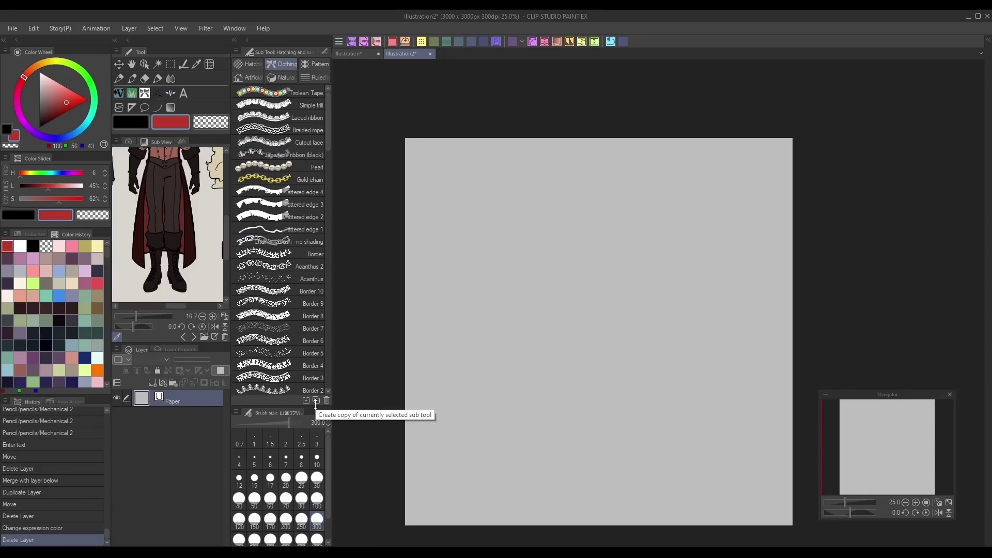
{"action": "left_click", "coordinate": [294, 179]}
{"action": "left_click", "coordinate": [316, 401]}
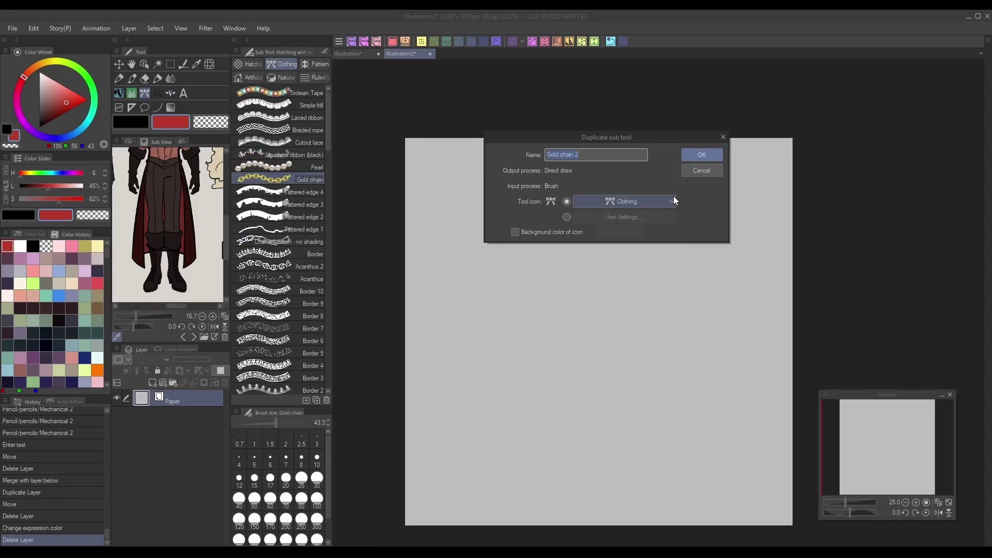
{"action": "type", "text": "Chain Brush"}
{"action": "key", "text": "Return"}
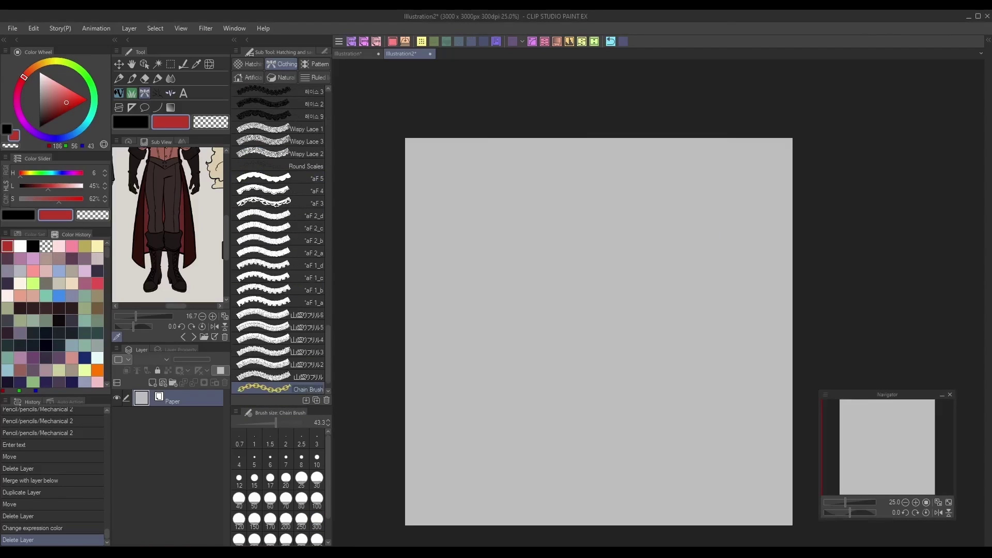
- Open the brush tip settings of Chain Brush and remove its gold chain tip material
{"action": "left_click", "coordinate": [324, 52]}
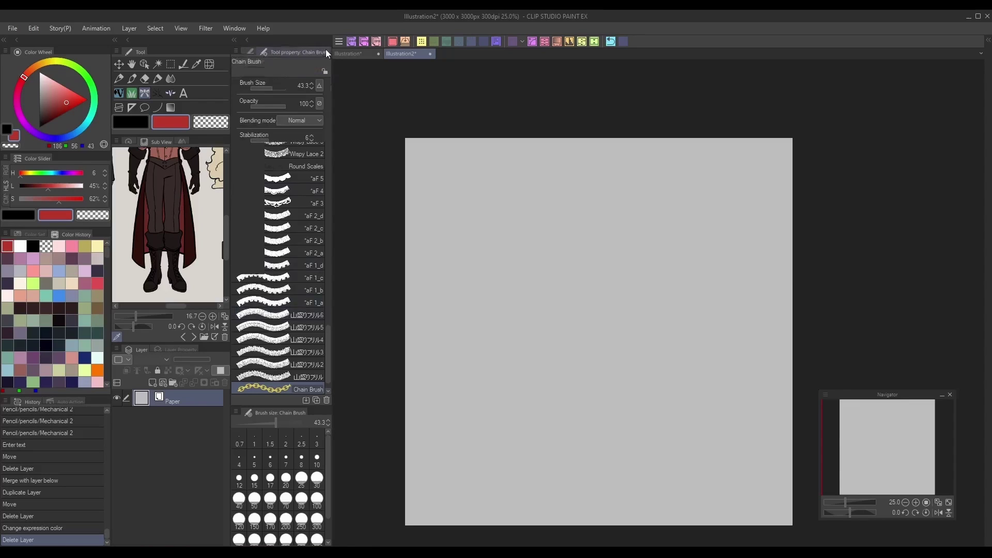
{"action": "left_click", "coordinate": [325, 71]}
{"action": "left_click", "coordinate": [233, 242]}
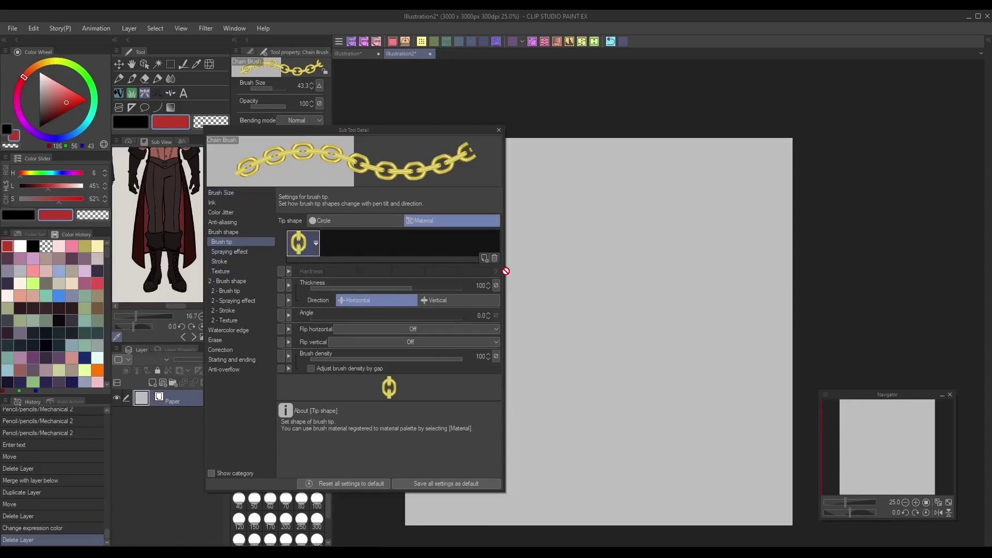
{"action": "left_click", "coordinate": [304, 242]}
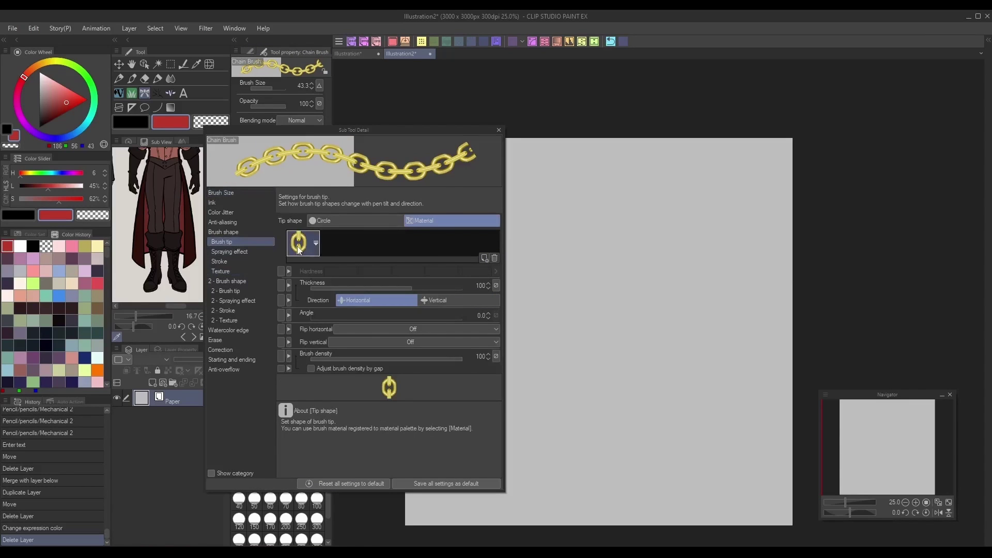
{"action": "left_click", "coordinate": [494, 258]}
- Search the brush tip materials for "chain" and assign "Chain Brush Tip" as the brush's tip shape
{"action": "left_click", "coordinate": [475, 247]}
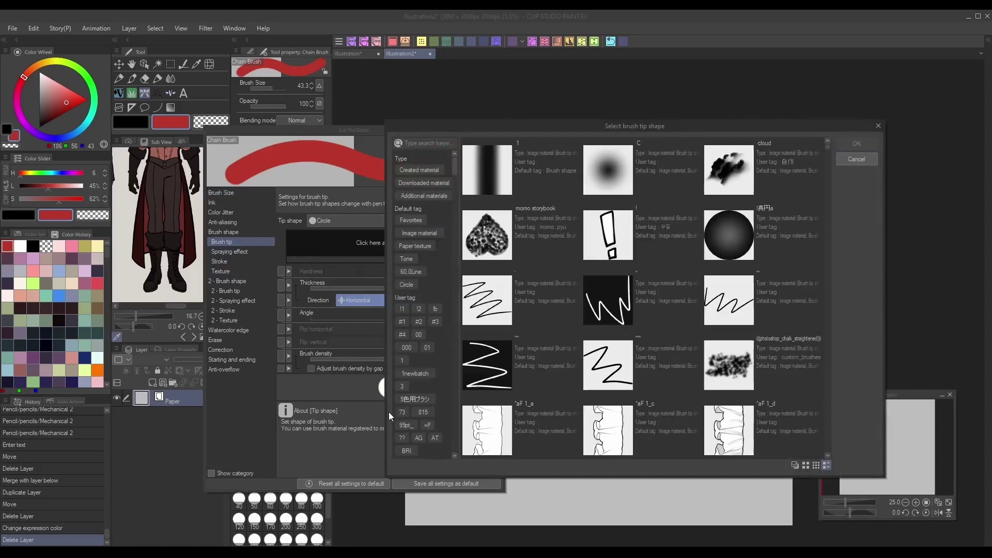
{"action": "left_click", "coordinate": [434, 142]}
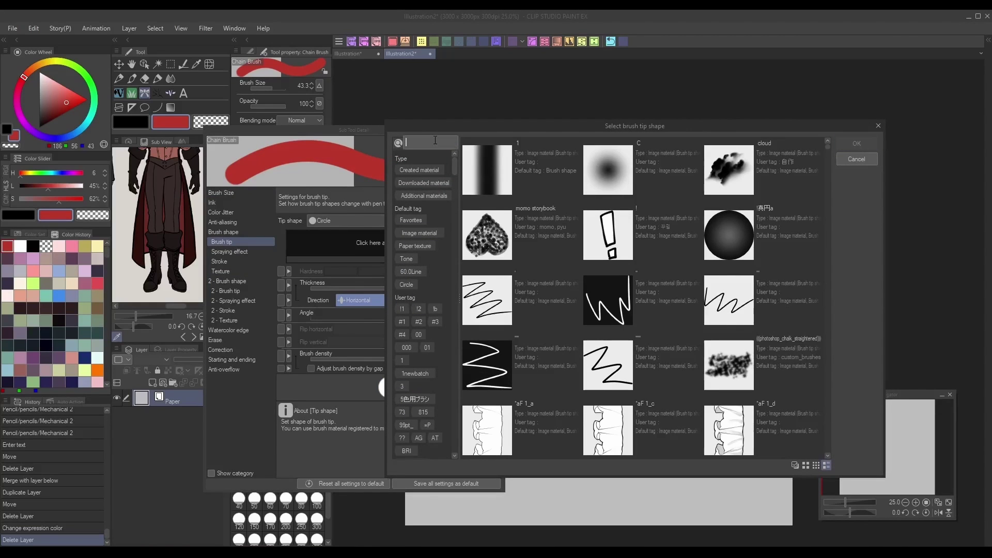
{"action": "type", "text": "chain"}
{"action": "key", "text": "Return"}
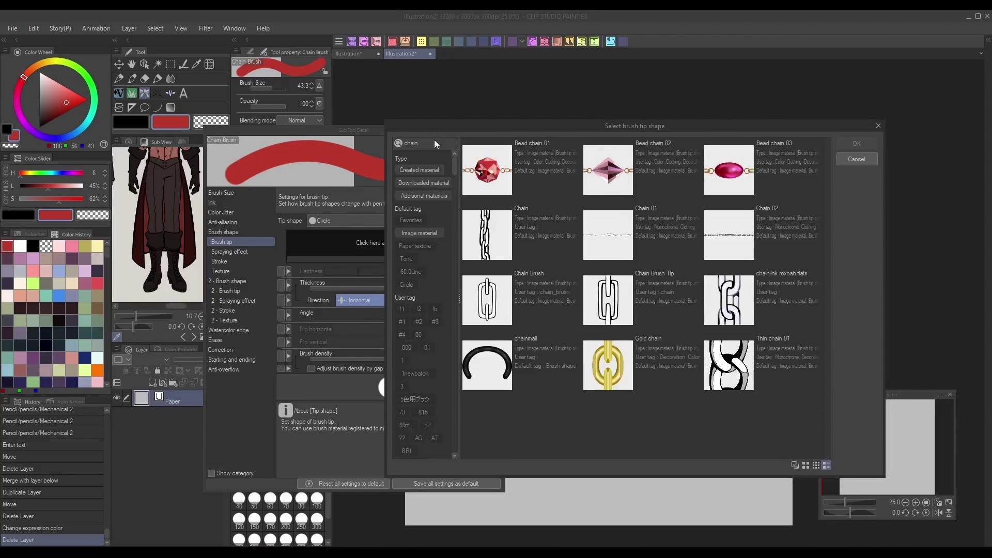
{"action": "left_click", "coordinate": [625, 325]}
{"action": "left_click", "coordinate": [857, 144]}
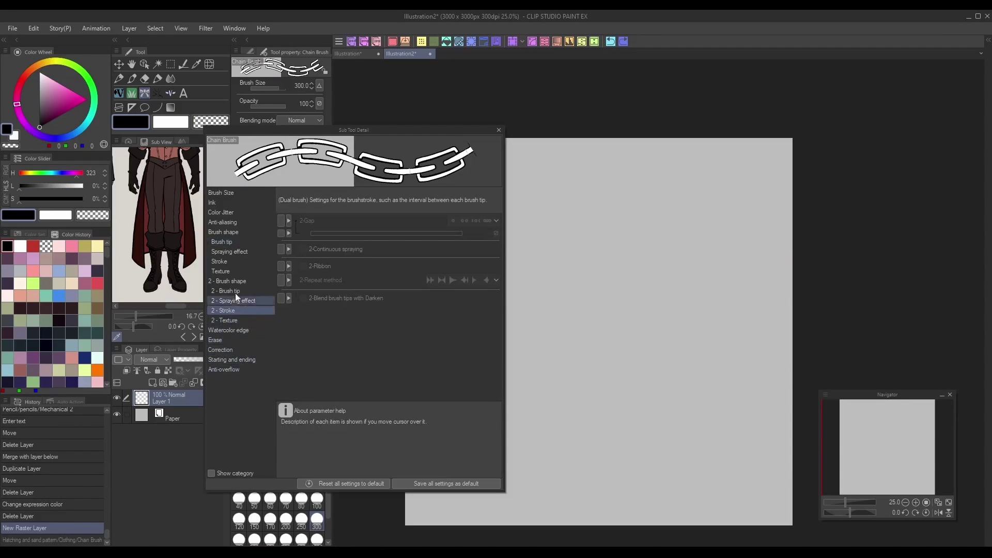
- Review the brush's stroke settings and set its stabilization to 25
{"action": "left_click", "coordinate": [219, 261]}
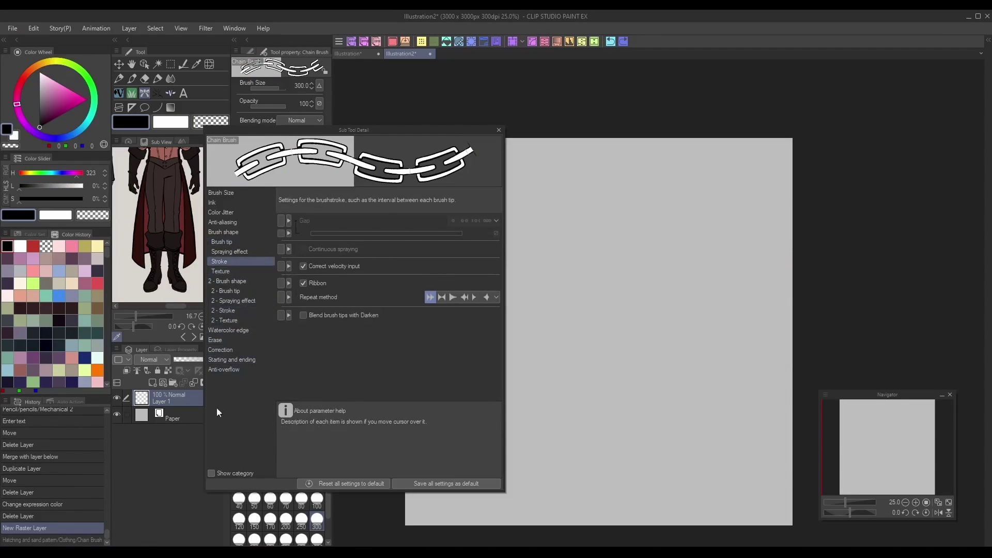
{"action": "mouse_move", "coordinate": [342, 316]}
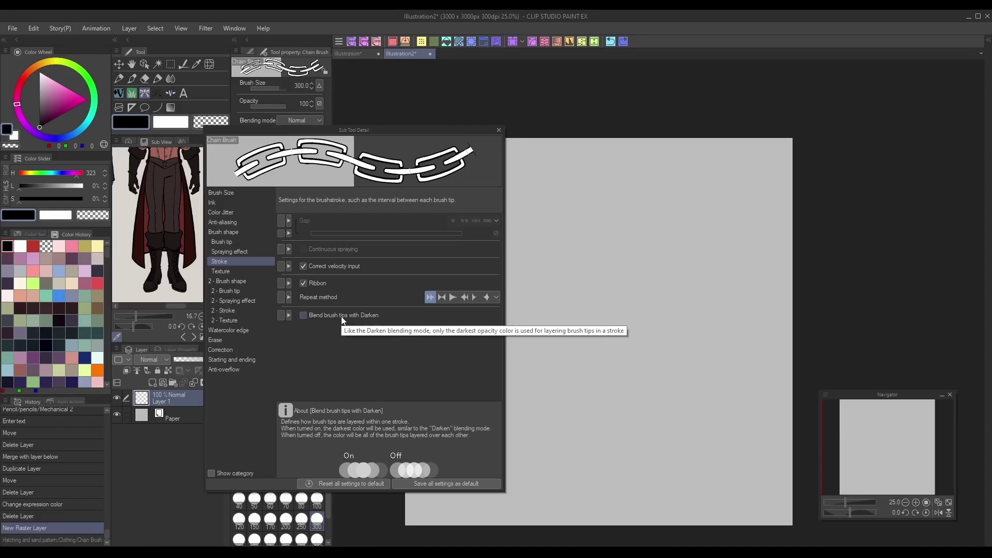
{"action": "left_click", "coordinate": [244, 353]}
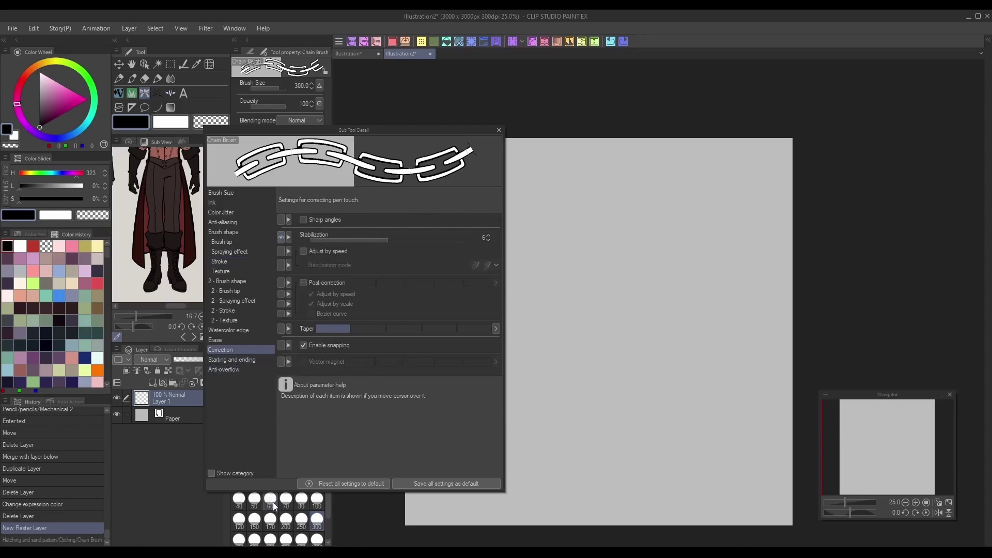
{"action": "left_click", "coordinate": [425, 240]}
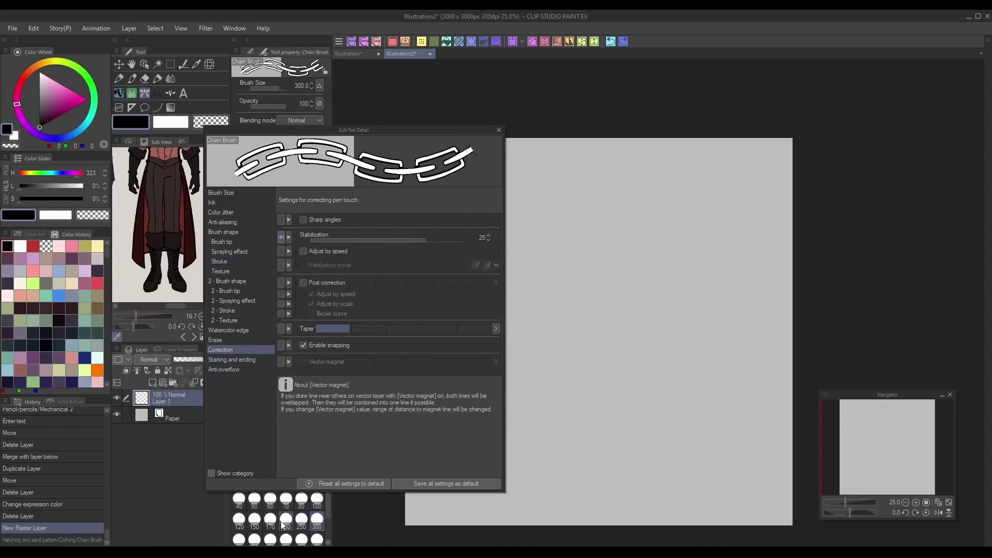
- Set the brush size to 120, paint a test chain stroke down the canvas, and clear it
{"action": "left_click", "coordinate": [246, 526]}
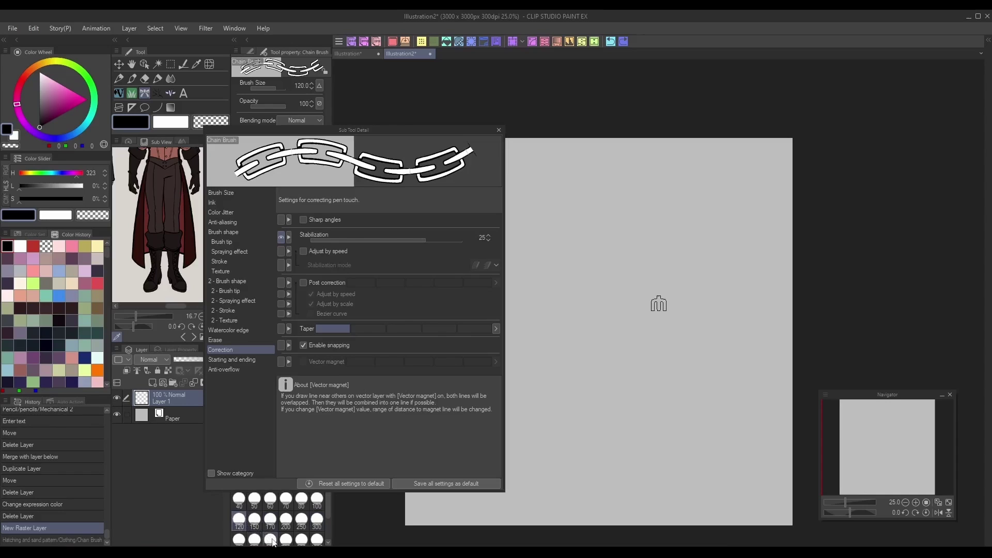
{"action": "mouse_move", "coordinate": [685, 166]}
{"action": "left_mouse_down"}
{"action": "mouse_move", "coordinate": [609, 225]}
{"action": "mouse_move", "coordinate": [629, 310]}
{"action": "mouse_move", "coordinate": [741, 391]}
{"action": "mouse_move", "coordinate": [543, 431]}
{"action": "mouse_move", "coordinate": [664, 218]}
{"action": "mouse_move", "coordinate": [611, 395]}
{"action": "mouse_move", "coordinate": [682, 360]}
{"action": "mouse_move", "coordinate": [669, 503]}
{"action": "mouse_move", "coordinate": [662, 205]}
{"action": "mouse_move", "coordinate": [603, 458]}
{"action": "mouse_move", "coordinate": [593, 247]}
{"action": "mouse_move", "coordinate": [664, 426]}
{"action": "mouse_move", "coordinate": [748, 174]}
{"action": "mouse_move", "coordinate": [556, 178]}
{"action": "mouse_move", "coordinate": [547, 282]}
{"action": "mouse_move", "coordinate": [669, 458]}
{"action": "left_mouse_up"}
{"action": "key", "text": "Delete"}
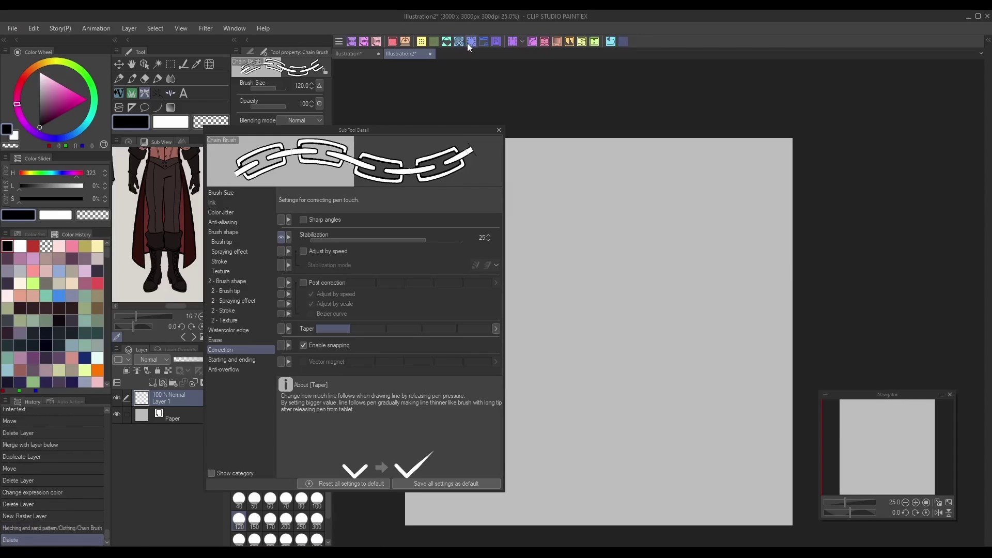
- Try the brush's stroke settings with Ribbon turned off and a different Gap option
{"action": "left_click", "coordinate": [251, 262]}
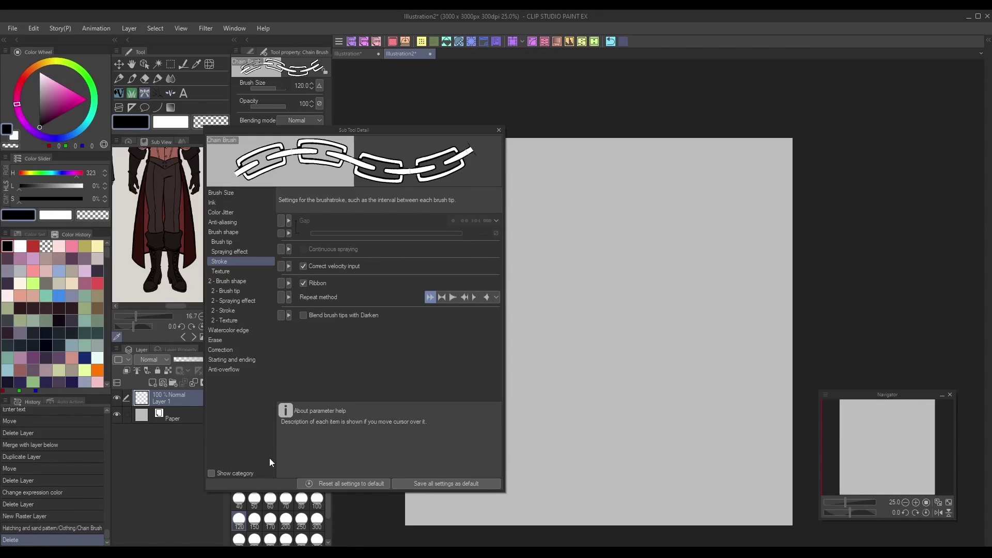
{"action": "left_click", "coordinate": [304, 284]}
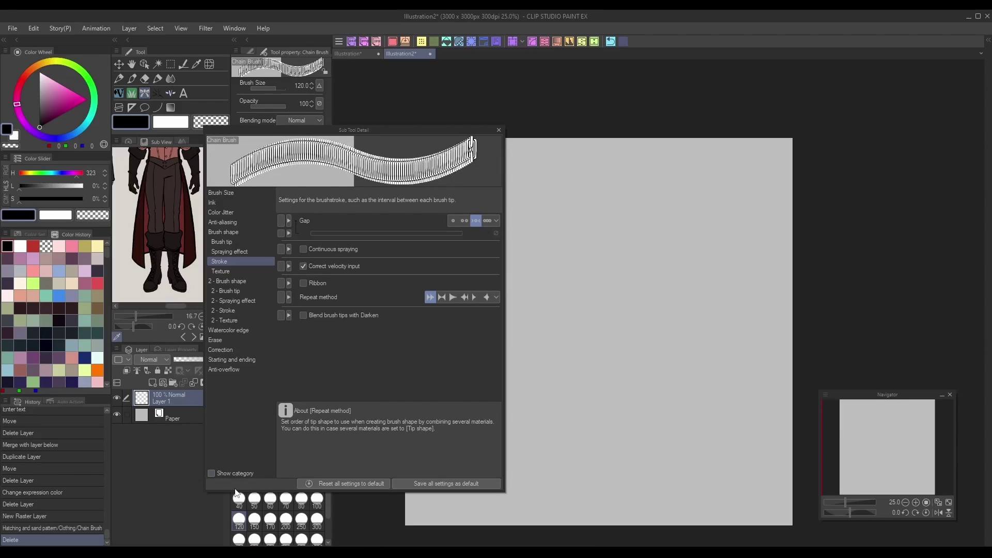
{"action": "left_click", "coordinate": [453, 221]}
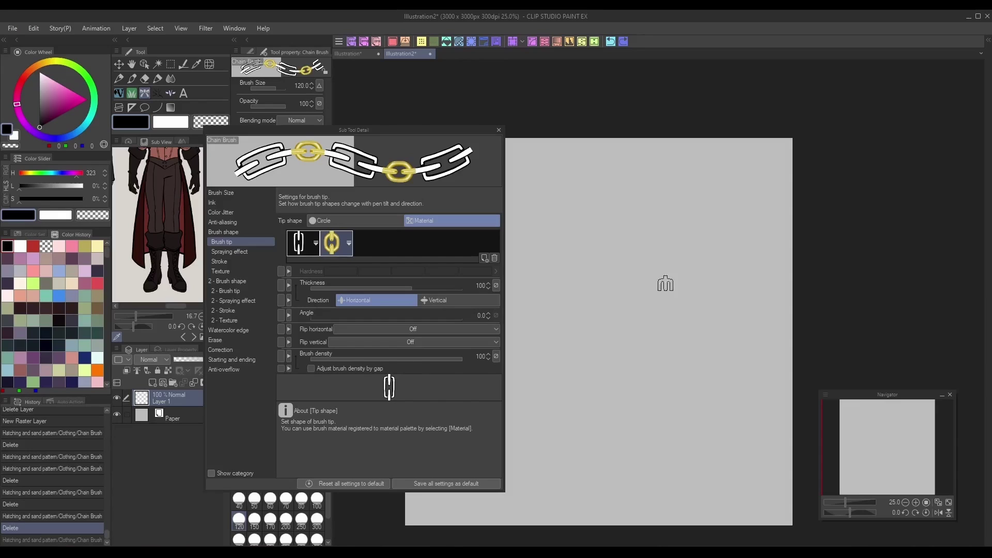
- Compare the stroke's repeat methods using the two chain tips, ending on the option with two arrows facing each other
{"action": "left_click", "coordinate": [243, 262]}
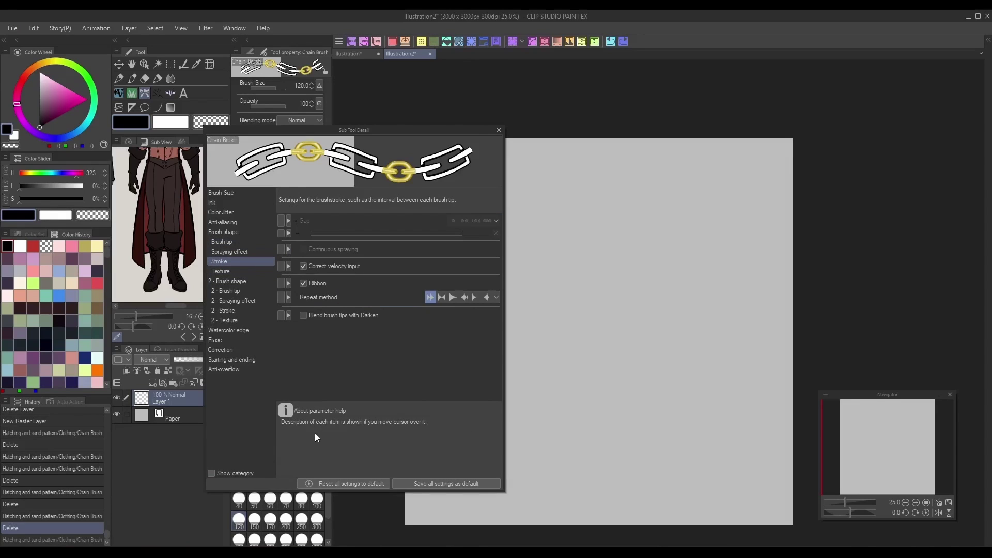
{"action": "left_click", "coordinate": [442, 297]}
{"action": "left_click", "coordinate": [455, 299]}
{"action": "left_click", "coordinate": [474, 298]}
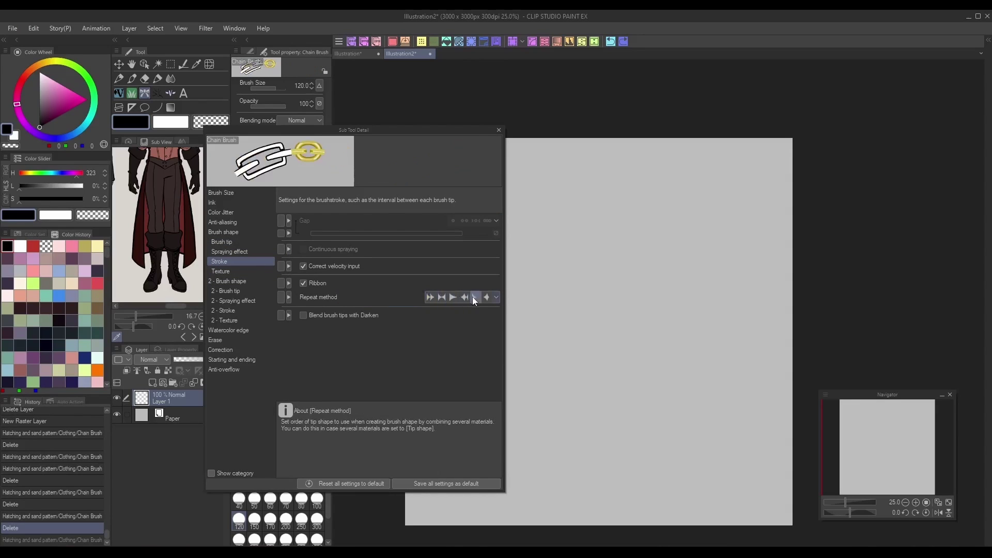
{"action": "left_click", "coordinate": [484, 297]}
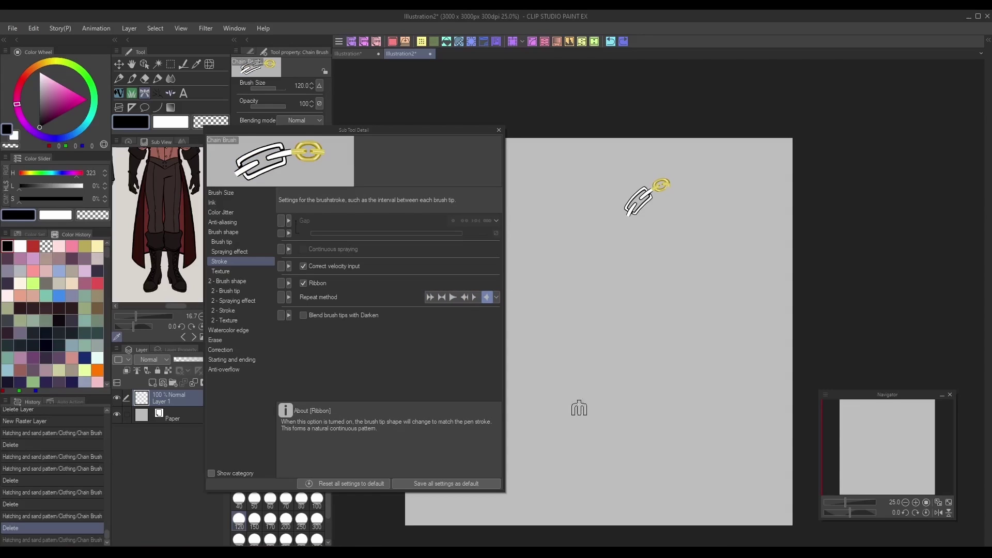
{"action": "left_click", "coordinate": [442, 298]}
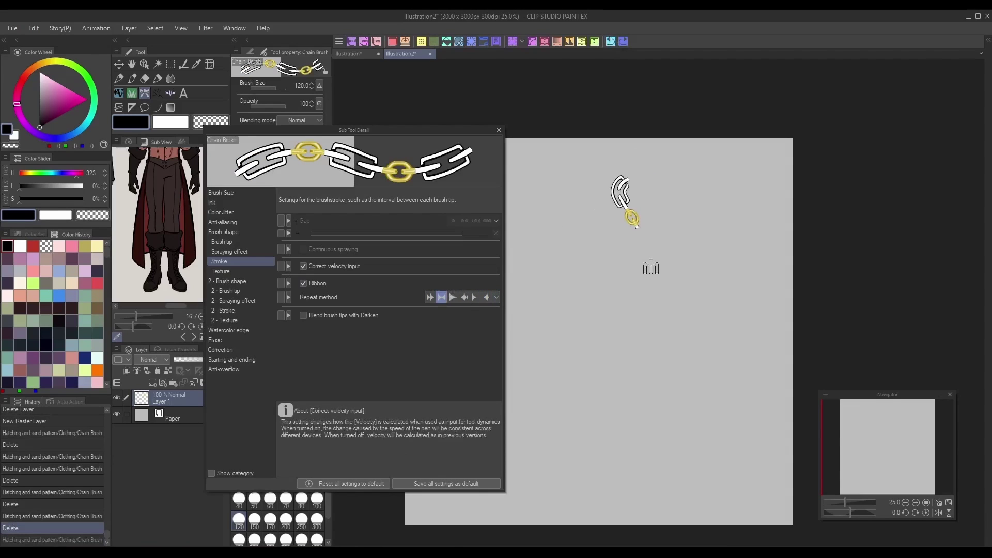
- Paint chain strokes with the facing-arrows and single-arrow repeat methods, and set the repeat method to the double forward arrows
{"action": "left_click_drag", "start_coordinate": [651, 267], "coordinate": [670, 226]}
{"action": "left_click", "coordinate": [453, 297]}
{"action": "mouse_move", "coordinate": [697, 342]}
{"action": "left_mouse_down"}
{"action": "mouse_move", "coordinate": [703, 282]}
{"action": "mouse_move", "coordinate": [702, 476]}
{"action": "left_mouse_up"}
{"action": "left_click_drag", "start_coordinate": [755, 242], "coordinate": [754, 407]}
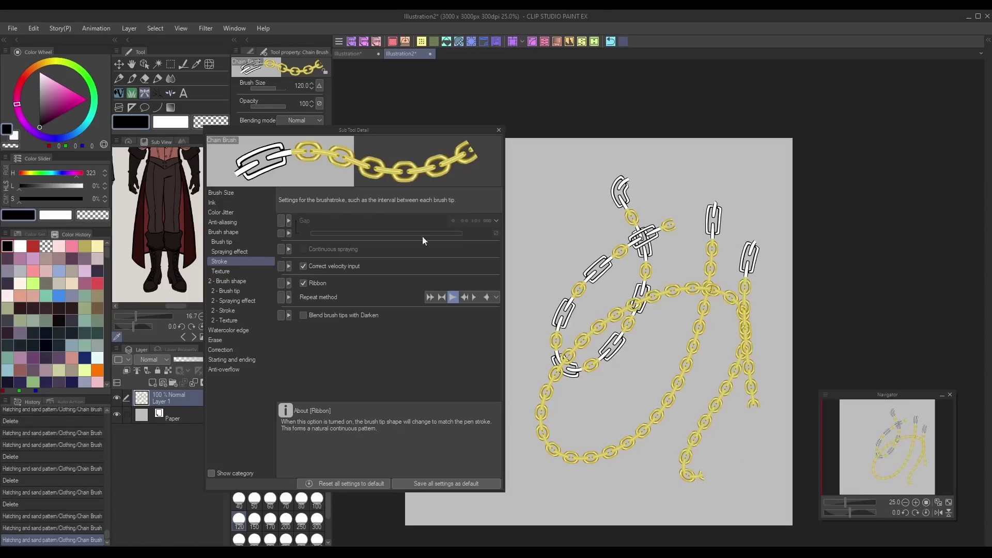
{"action": "left_click", "coordinate": [430, 297]}
{"action": "left_click", "coordinate": [472, 42]}
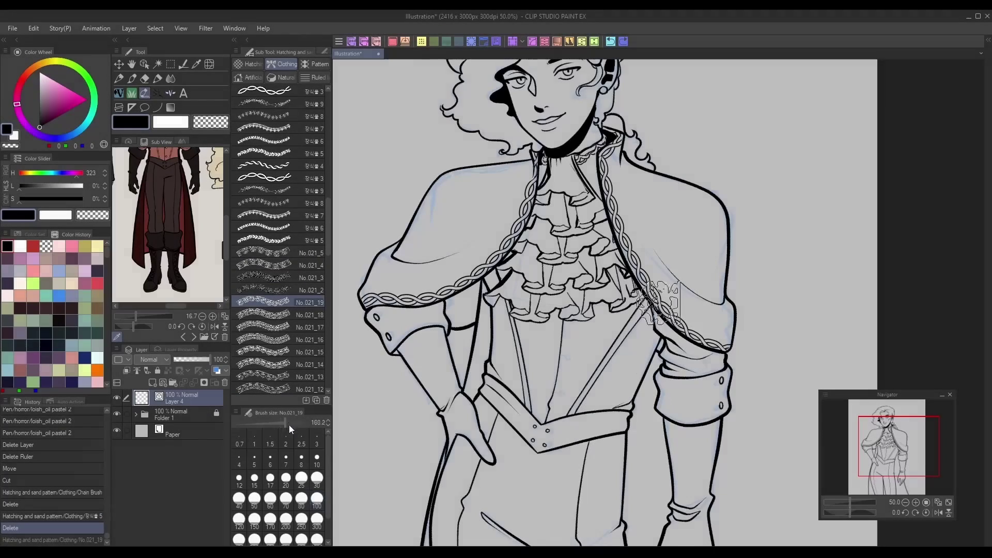
- Try diagonal lace strokes with brush No.021_19 between the character's waist and upper arm, undoing each one
{"action": "left_click_drag", "start_coordinate": [662, 340], "coordinate": [551, 505]}
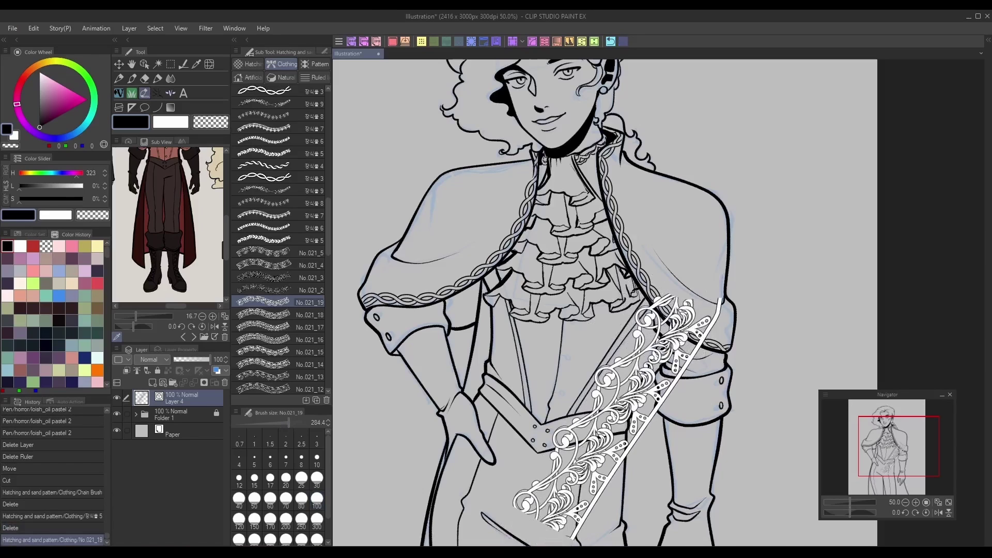
{"action": "left_click", "coordinate": [611, 42]}
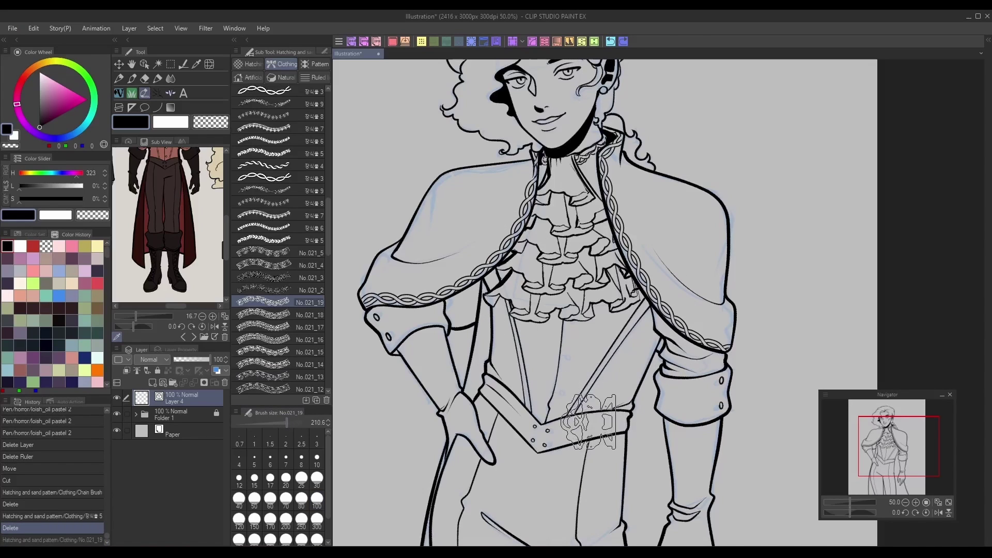
{"action": "mouse_move", "coordinate": [586, 434]}
{"action": "left_mouse_down"}
{"action": "mouse_move", "coordinate": [593, 413]}
{"action": "mouse_move", "coordinate": [672, 336]}
{"action": "left_mouse_up"}
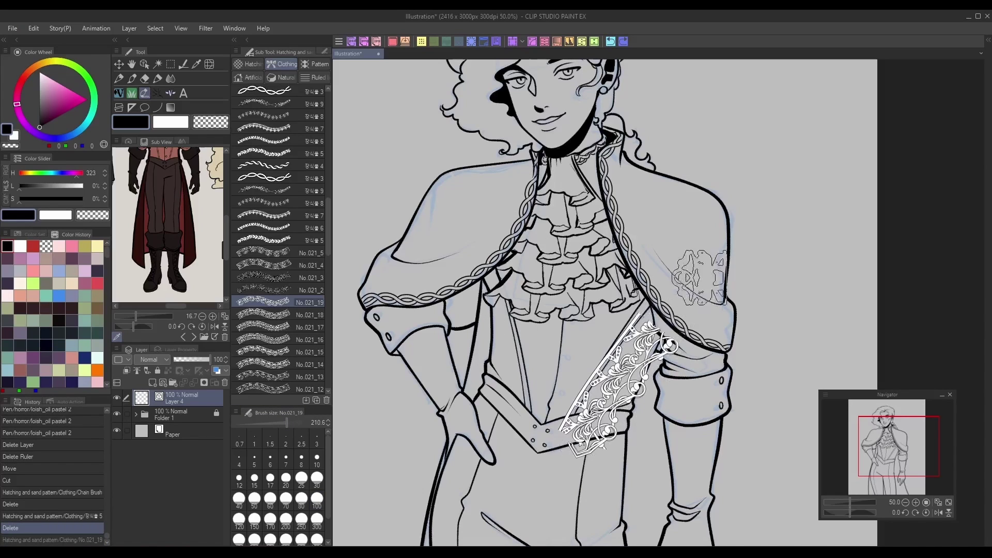
{"action": "left_click", "coordinate": [610, 41]}
{"action": "left_click_drag", "start_coordinate": [586, 449], "coordinate": [739, 199]}
{"action": "key", "text": "ctrl+z"}
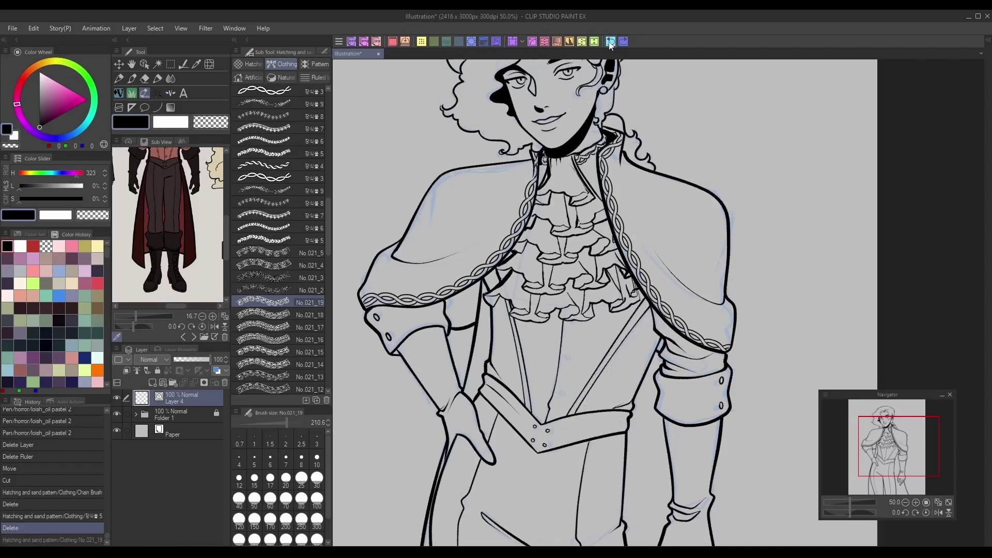
{"action": "left_click_drag", "start_coordinate": [574, 460], "coordinate": [739, 217]}
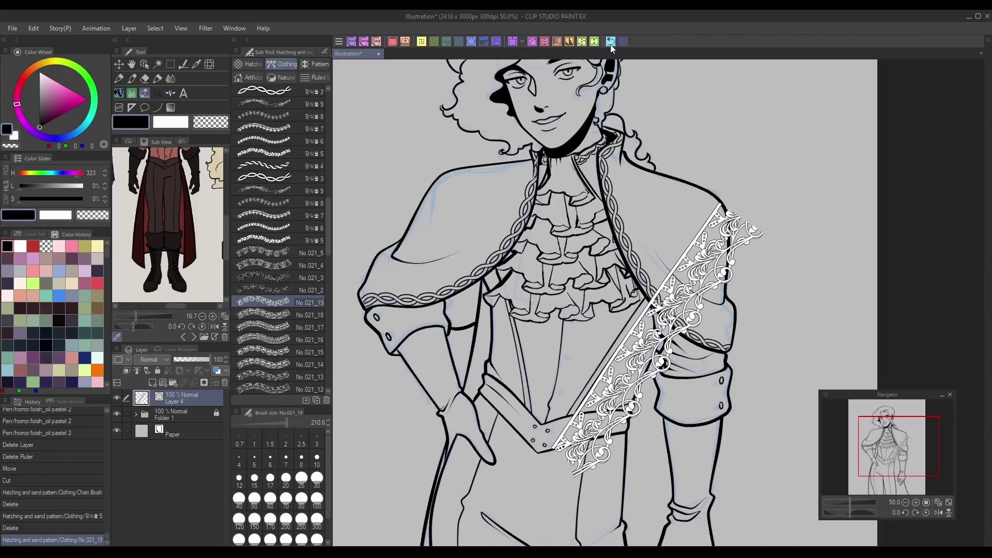
{"action": "key", "text": "ctrl+z"}
- Paint a diagonal lace strip from the hip up across the shoulder, and set its layer to 51% opacity with layer color on
{"action": "left_click_drag", "start_coordinate": [569, 473], "coordinate": [739, 165]}
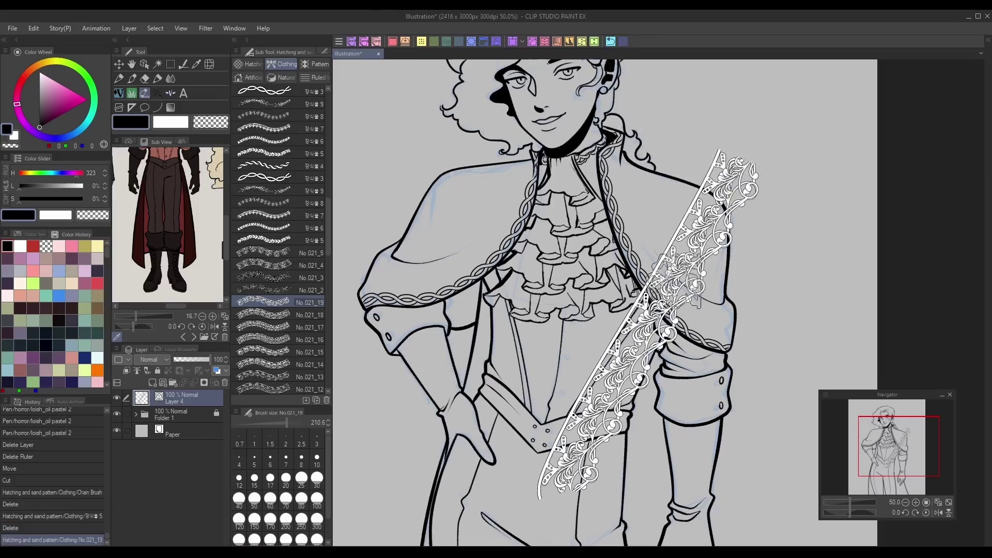
{"action": "left_click", "coordinate": [193, 360]}
{"action": "left_click", "coordinate": [216, 371]}
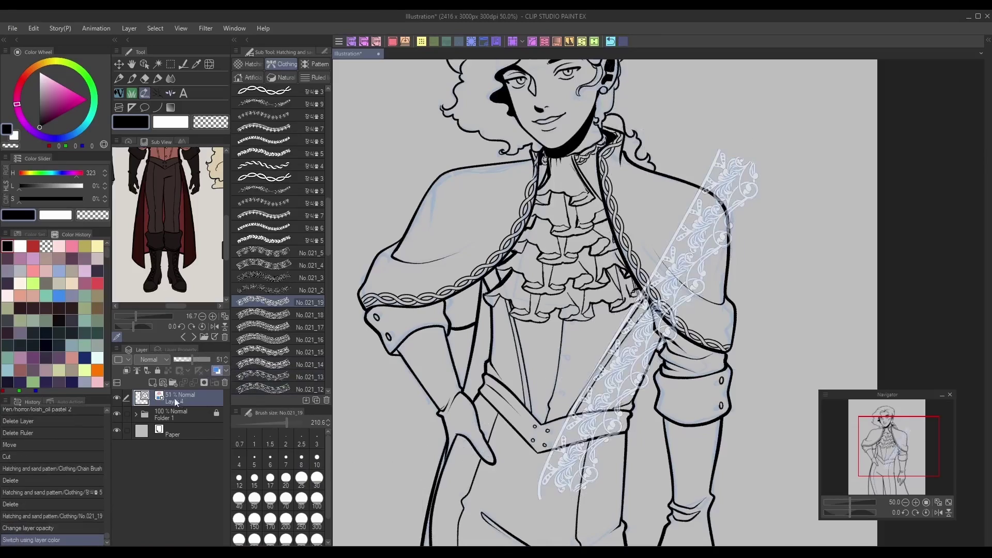